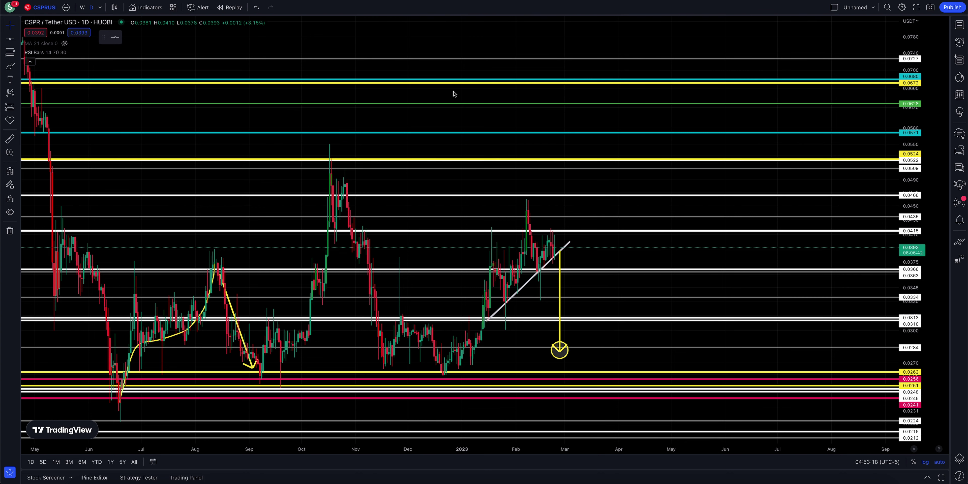
Examine the CSPR/USDT daily price action around the rising trend line, the horizontal levels and the downward target arrow
{"action": "left_click", "coordinate": [961, 25]}
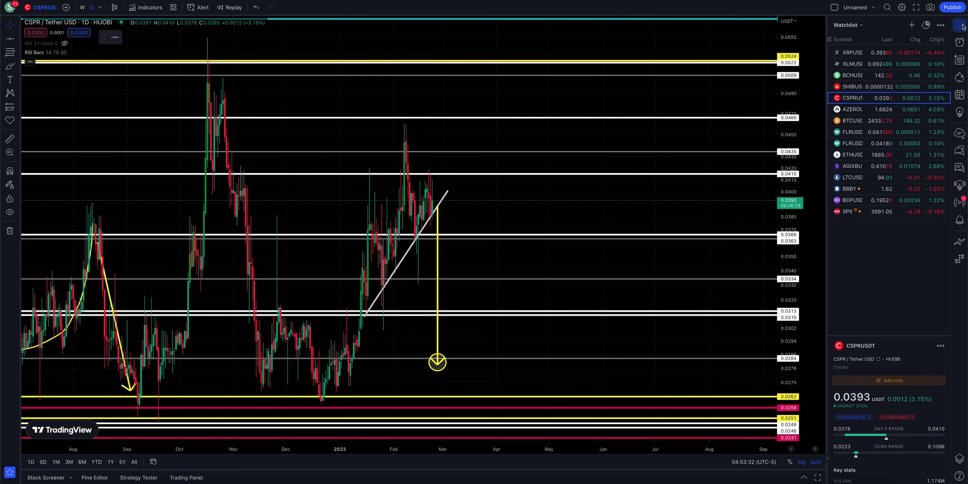
{"action": "left_click", "coordinate": [961, 25]}
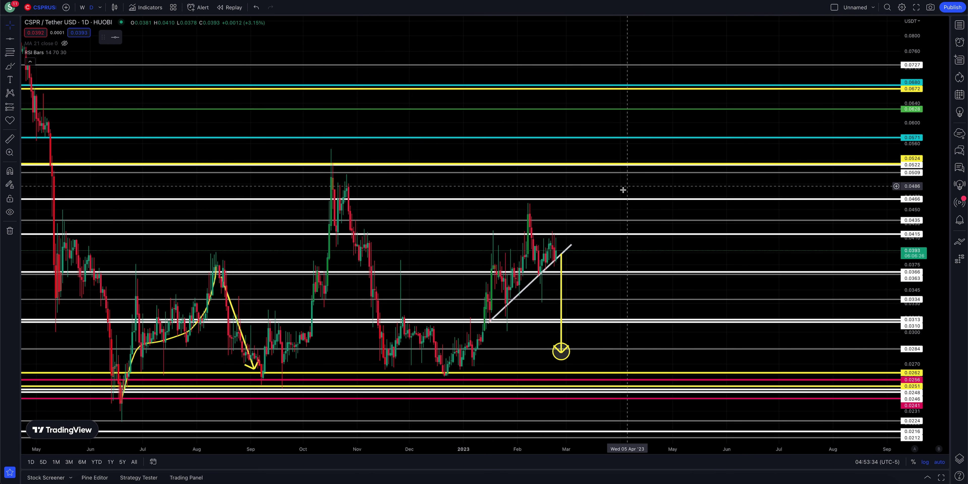
{"action": "left_click_drag", "start_coordinate": [621, 184], "coordinate": [645, 185]}
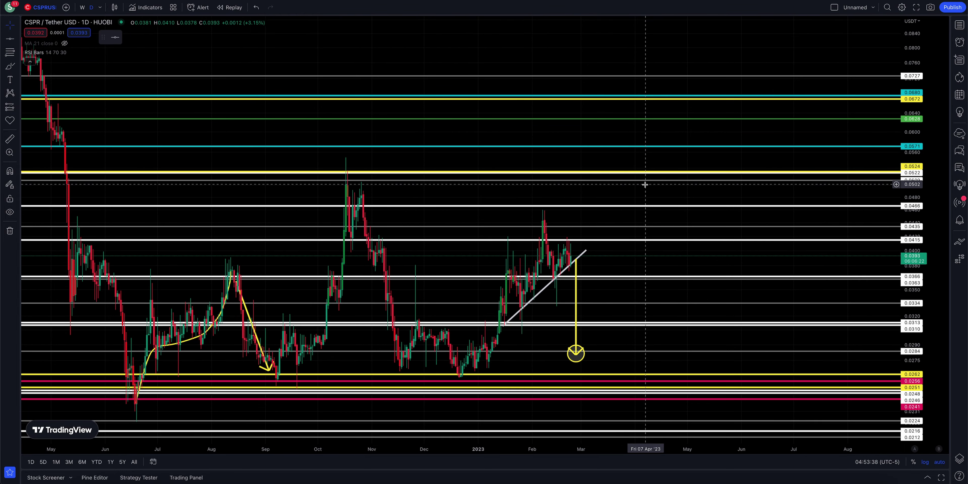
{"action": "scroll", "coordinate": [645, 185], "scroll_direction": "up", "scroll_amount": 1}
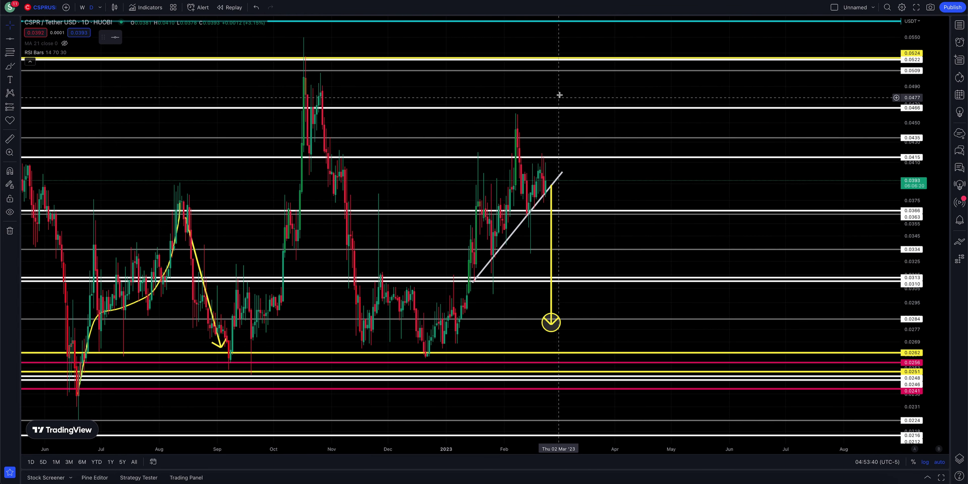
{"action": "left_click_drag", "start_coordinate": [565, 93], "coordinate": [593, 92]}
{"action": "scroll", "coordinate": [590, 108], "scroll_direction": "up", "scroll_amount": 5}
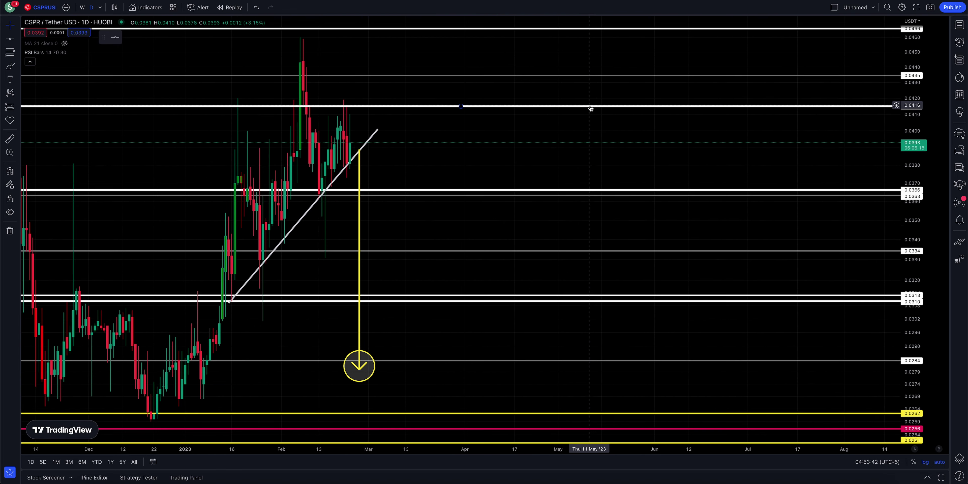
{"action": "left_click_drag", "start_coordinate": [411, 60], "coordinate": [721, 68]}
{"action": "left_click_drag", "start_coordinate": [748, 99], "coordinate": [714, 98]}
{"action": "scroll", "coordinate": [766, 100], "scroll_direction": "up", "scroll_amount": 2}
{"action": "scroll", "coordinate": [767, 100], "scroll_direction": "up", "scroll_amount": 1}
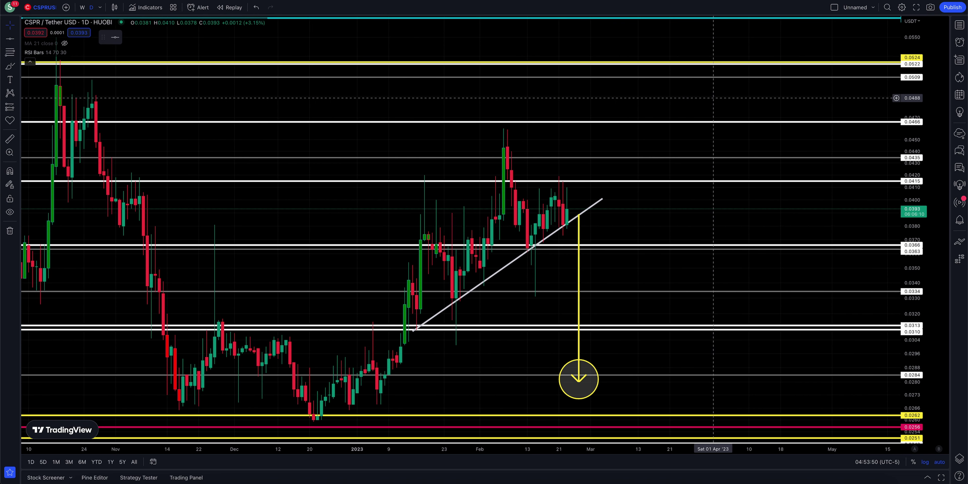
{"action": "left_click_drag", "start_coordinate": [574, 60], "coordinate": [608, 61]}
Trace a temporary arrow from the 18 January candle at 0.0380 towards mid-February, and discard it
{"action": "left_click", "coordinate": [14, 40]}
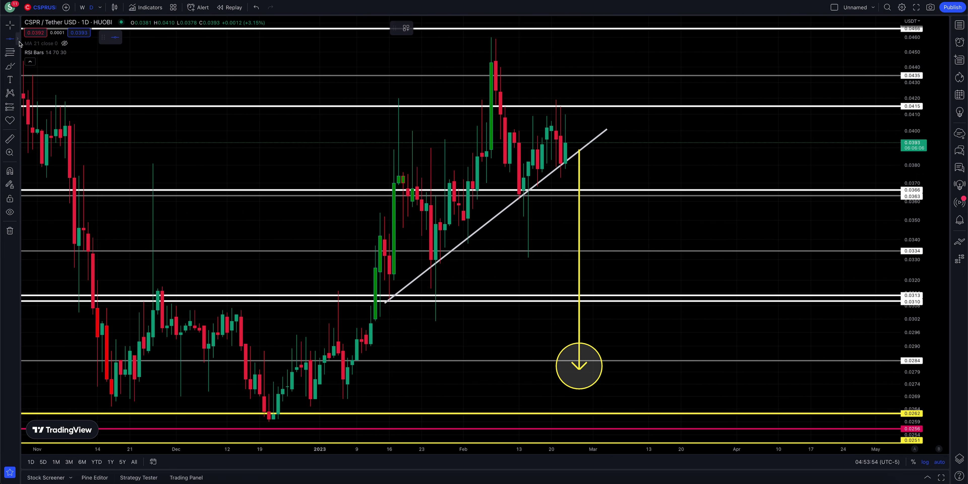
{"action": "left_click", "coordinate": [18, 40]}
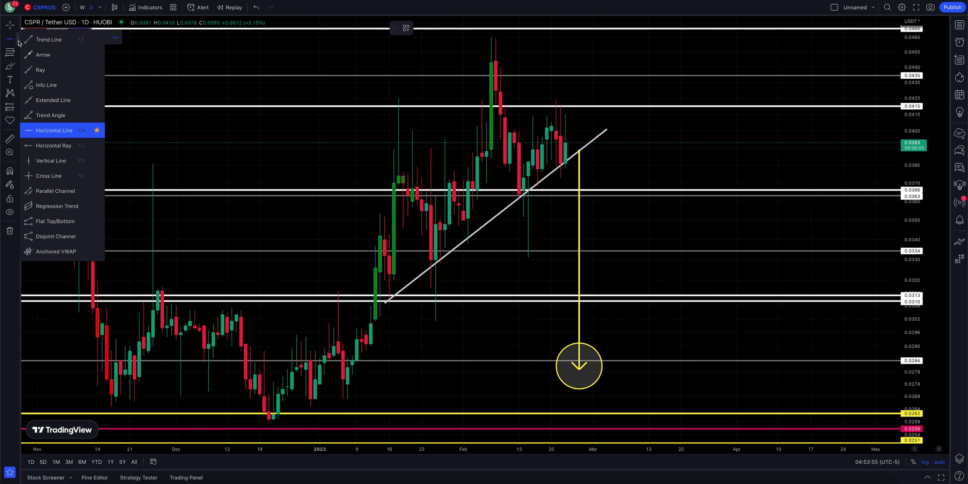
{"action": "left_click", "coordinate": [52, 57]}
{"action": "left_click", "coordinate": [398, 165]}
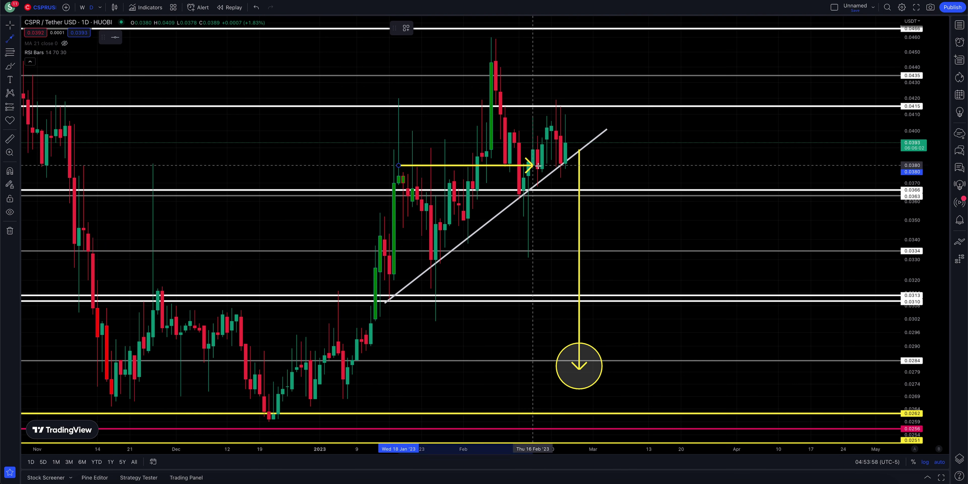
{"action": "key", "text": "Escape"}
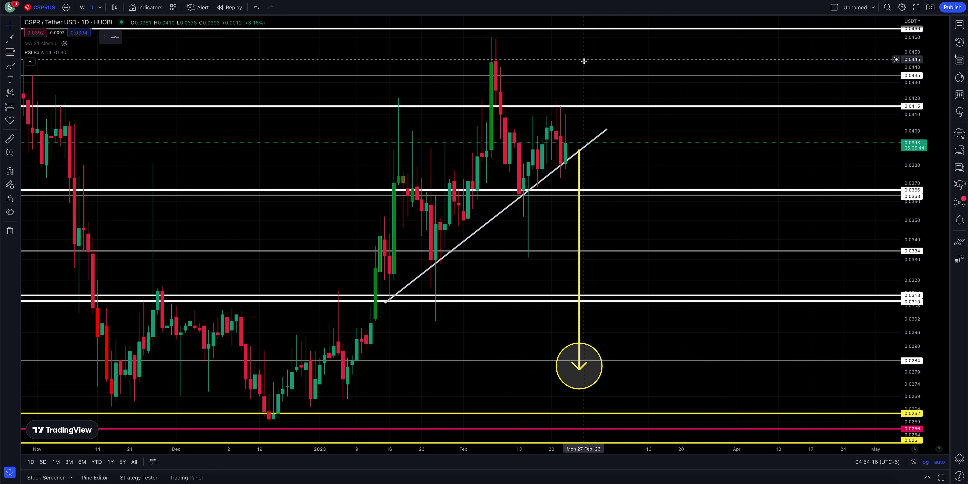
Brush a freehand curve over the price swings from mid-January to 23 February, and delete it
{"action": "left_click", "coordinate": [10, 68]}
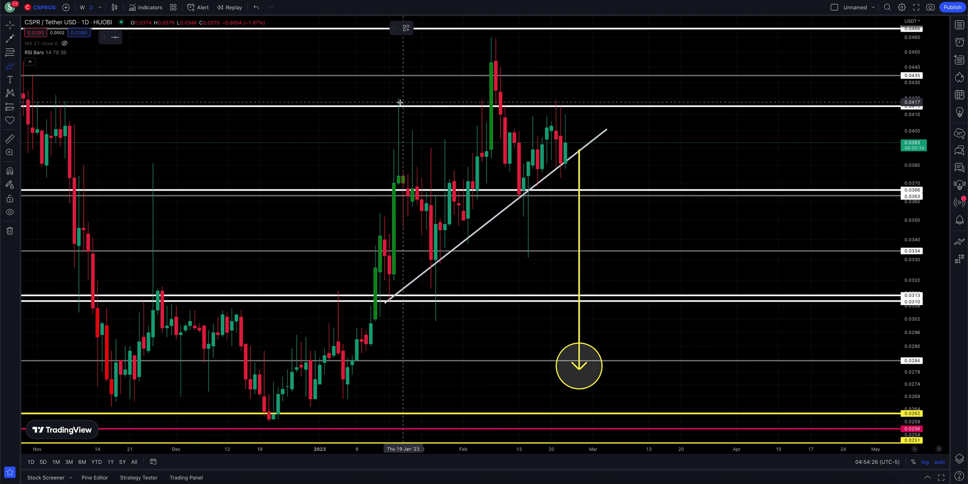
{"action": "left_click", "coordinate": [407, 96]}
{"action": "mouse_move", "coordinate": [407, 95]}
{"action": "left_mouse_down"}
{"action": "mouse_move", "coordinate": [384, 109]}
{"action": "mouse_move", "coordinate": [430, 222]}
{"action": "mouse_move", "coordinate": [432, 297]}
{"action": "mouse_move", "coordinate": [464, 91]}
{"action": "mouse_move", "coordinate": [513, 32]}
{"action": "mouse_move", "coordinate": [500, 109]}
{"action": "mouse_move", "coordinate": [504, 177]}
{"action": "mouse_move", "coordinate": [532, 111]}
{"action": "mouse_move", "coordinate": [553, 140]}
{"action": "mouse_move", "coordinate": [563, 128]}
{"action": "left_mouse_up"}
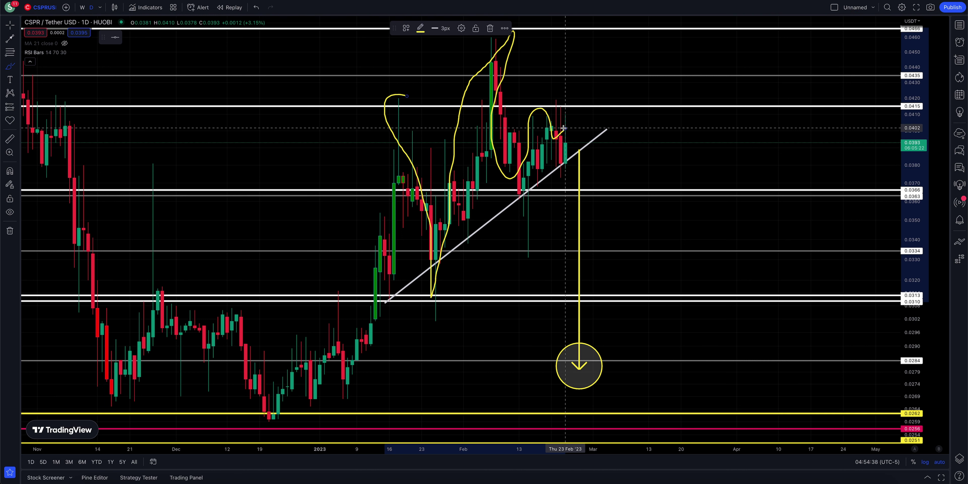
{"action": "key", "text": "Delete"}
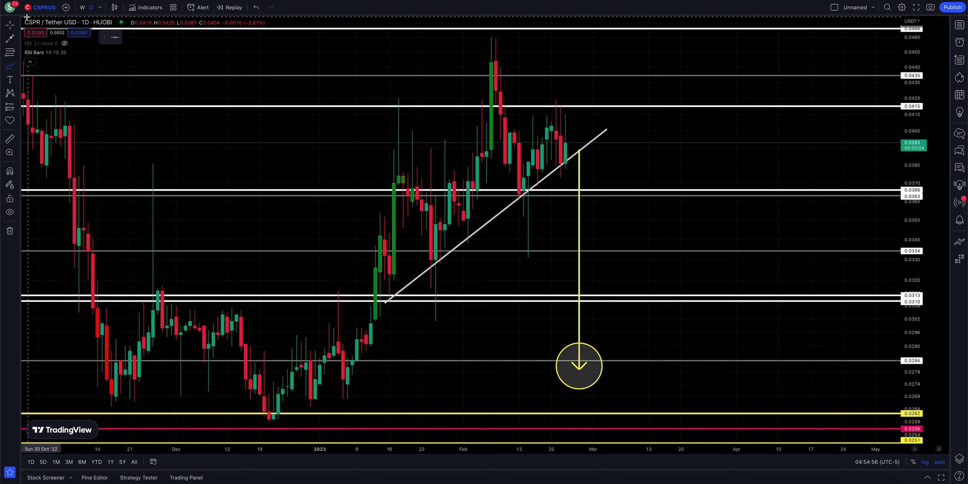
Trace a temporary arrow from 0.0296 on 3 February up to about 0.0358 on 24 February, and discard it
{"action": "left_click", "coordinate": [10, 38]}
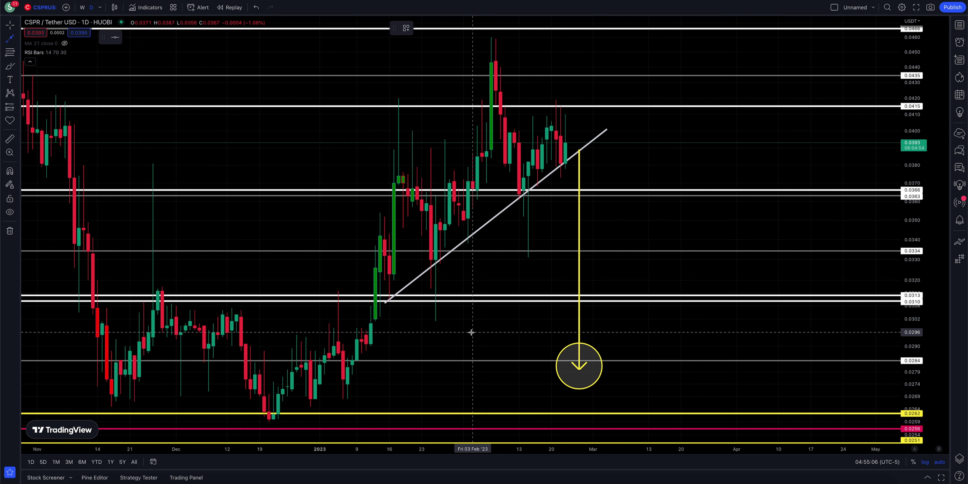
{"action": "left_click", "coordinate": [472, 333]}
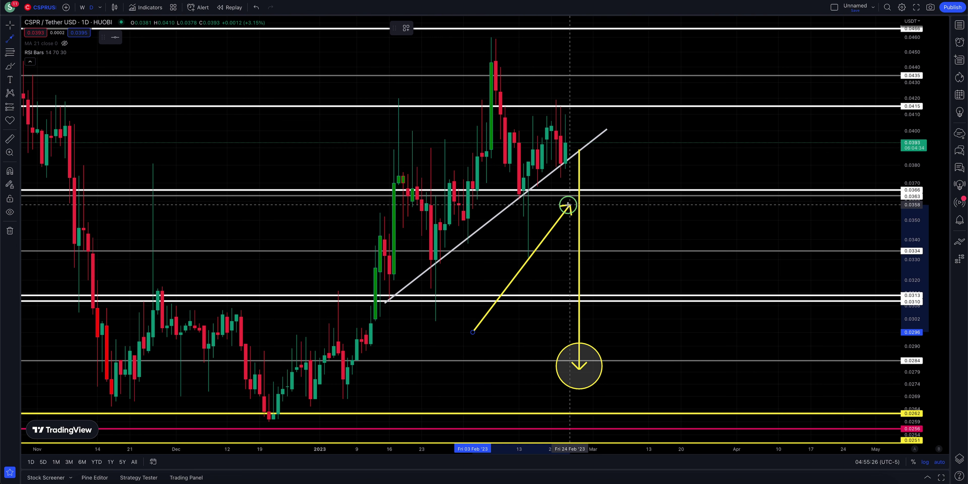
{"action": "key", "text": "Escape"}
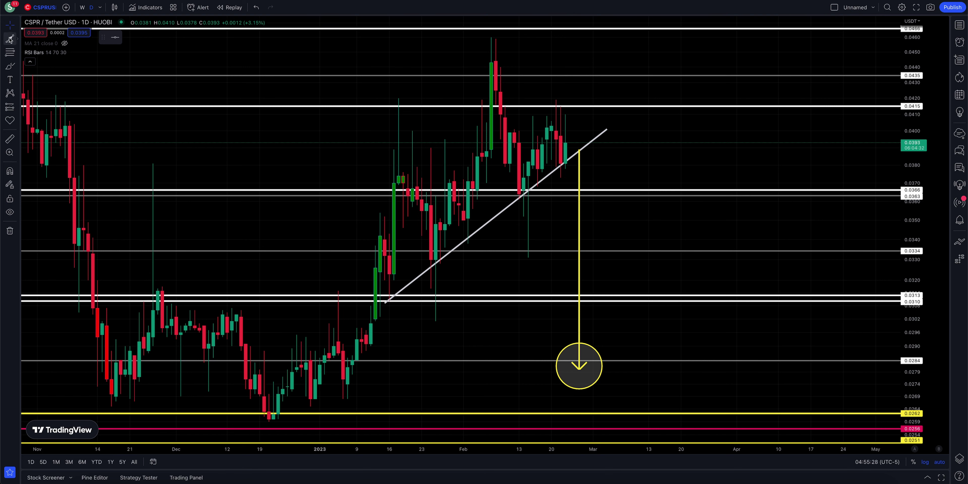
Trace a temporary arrow from 0.0341 below the trend line up towards the early February peak, and discard it
{"action": "left_click", "coordinate": [9, 39]}
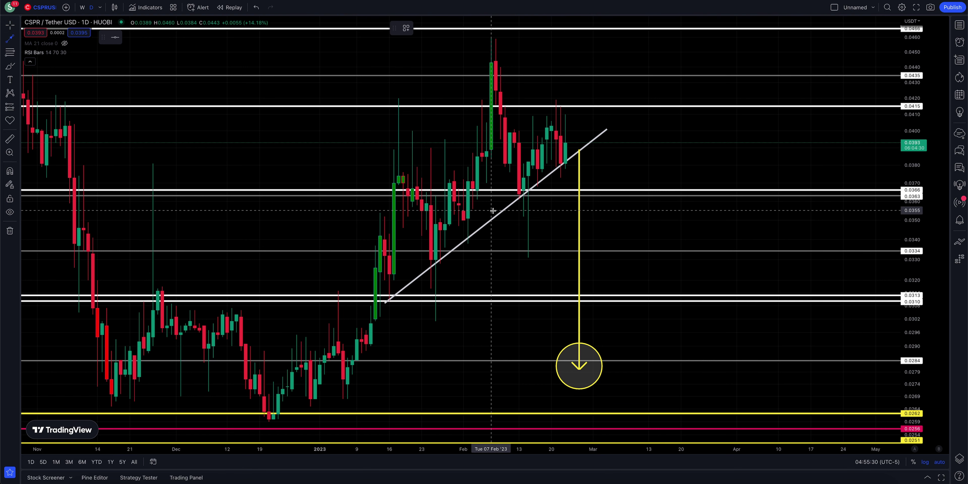
{"action": "left_click", "coordinate": [500, 237]}
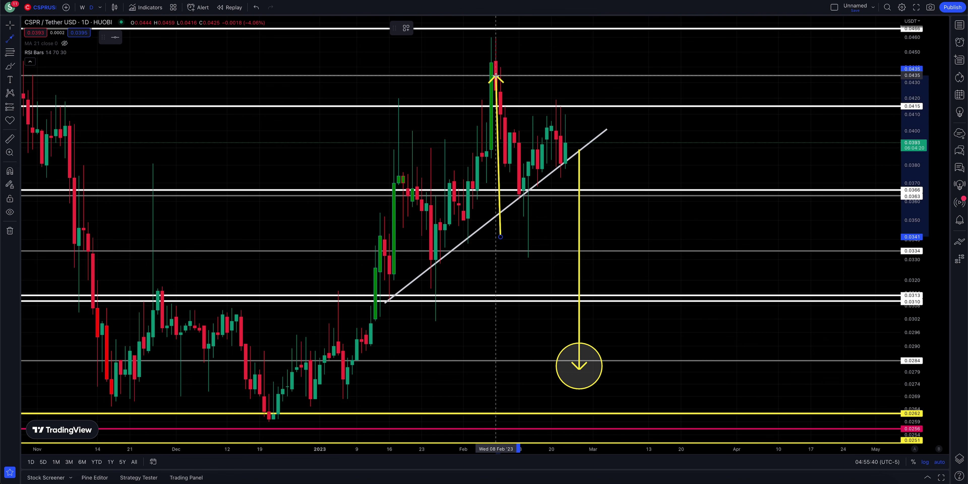
{"action": "key", "text": "Escape"}
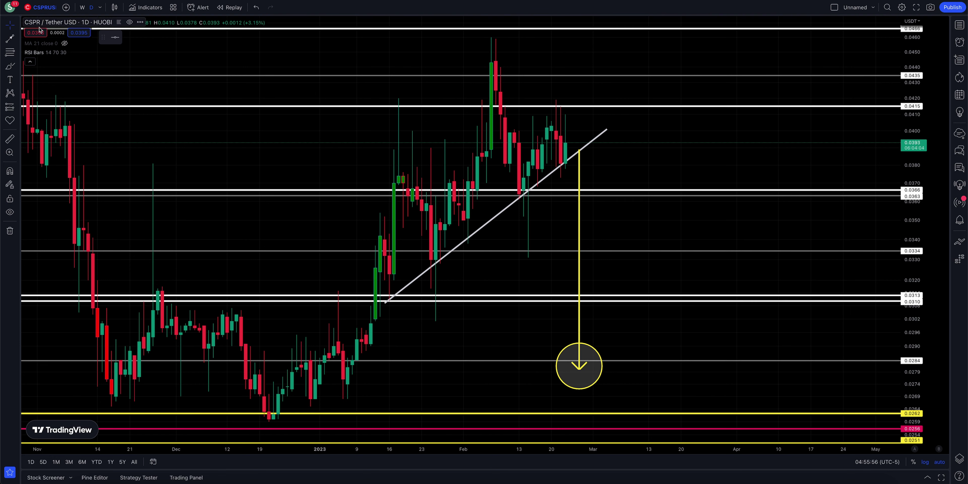
Trace a temporary arrow from 0.0380 on 14 January to about 0.0388 on 26 February, and discard it
{"action": "left_click", "coordinate": [10, 38]}
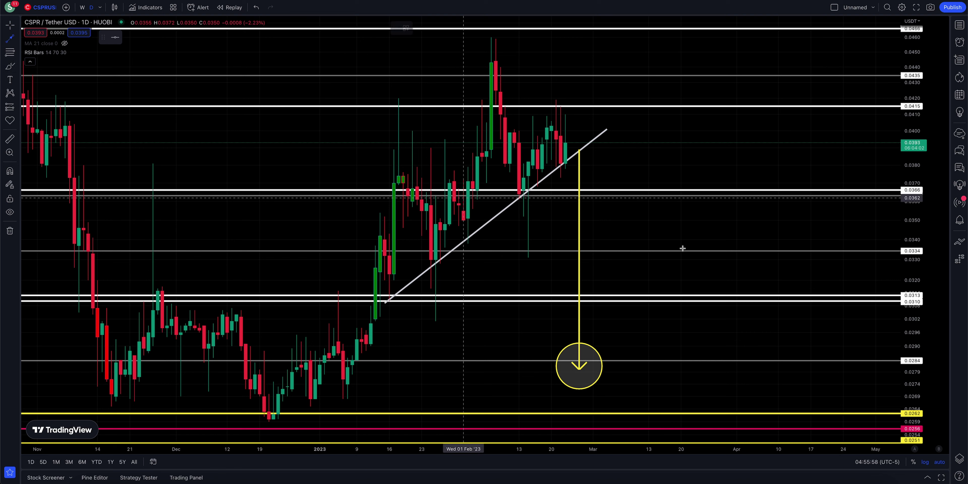
{"action": "mouse_move", "coordinate": [380, 165]}
{"action": "left_mouse_down"}
{"action": "mouse_move", "coordinate": [475, 165]}
{"action": "mouse_move", "coordinate": [397, 167]}
{"action": "mouse_move", "coordinate": [446, 169]}
{"action": "mouse_move", "coordinate": [503, 148]}
{"action": "mouse_move", "coordinate": [579, 150]}
{"action": "left_mouse_up"}
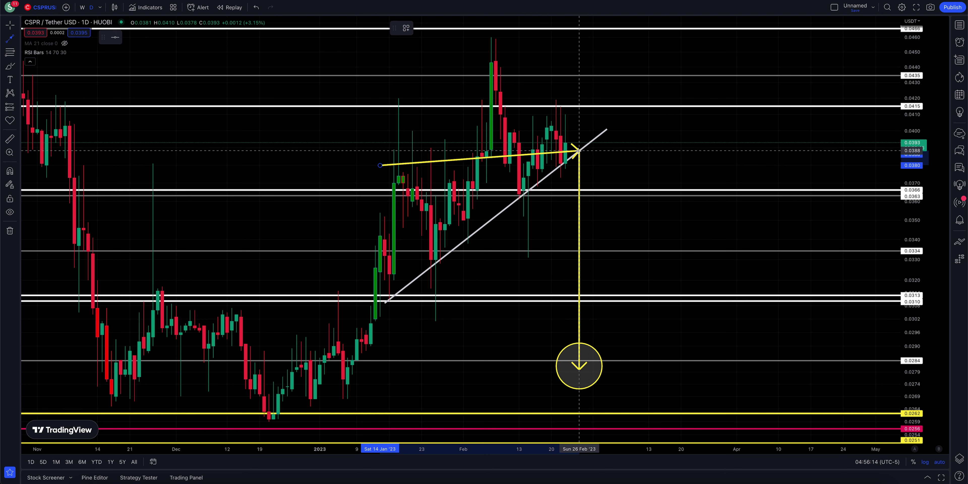
{"action": "key", "text": "Escape"}
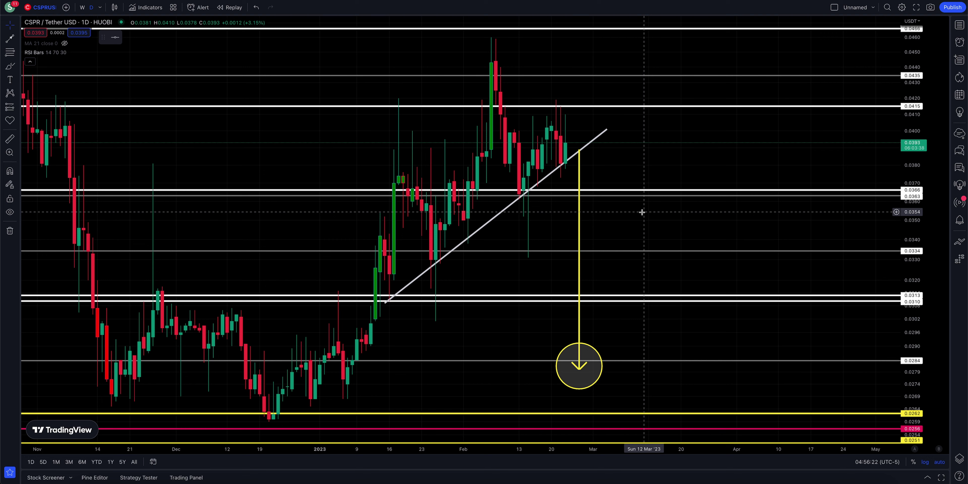
Trace a temporary arrow from about 0.0268 on 13 March up towards the 0.0284 level, and discard it
{"action": "left_click", "coordinate": [10, 39]}
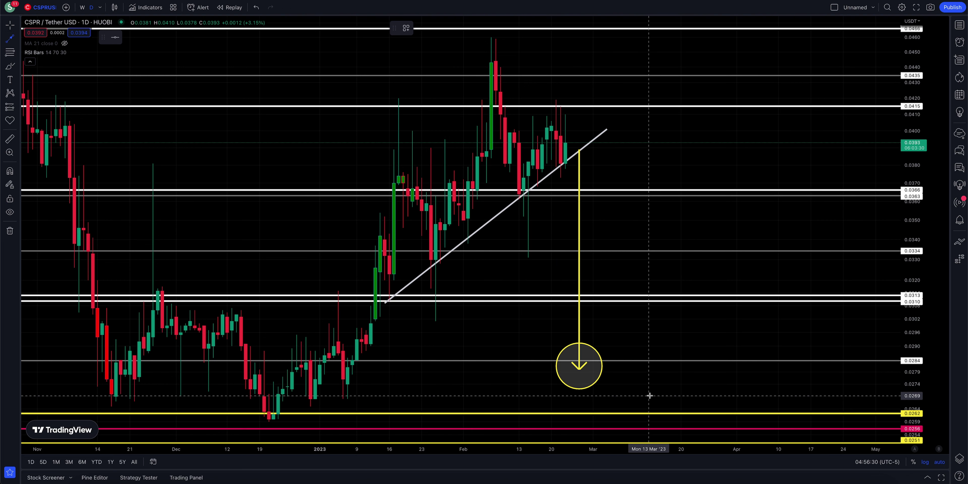
{"action": "left_click", "coordinate": [649, 405]}
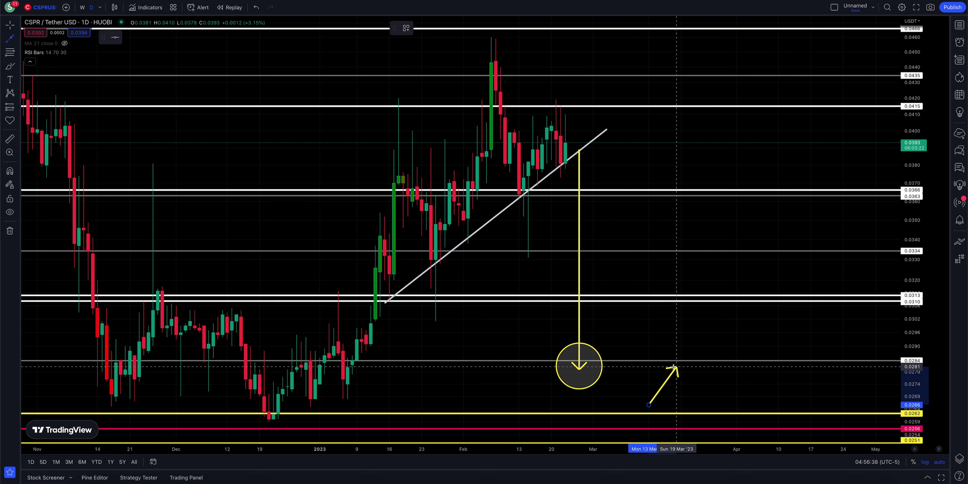
{"action": "key", "text": "Escape"}
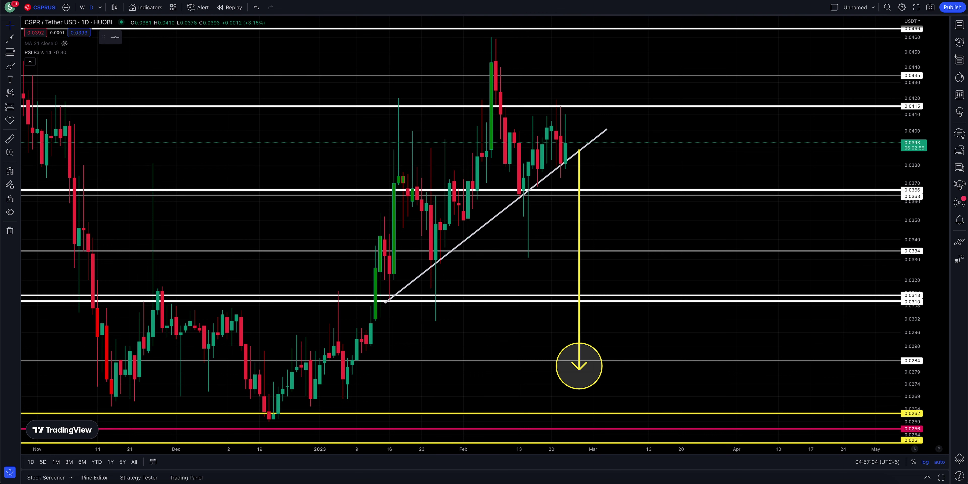
Measure the price rise of the January rally
{"action": "left_click", "coordinate": [8, 141]}
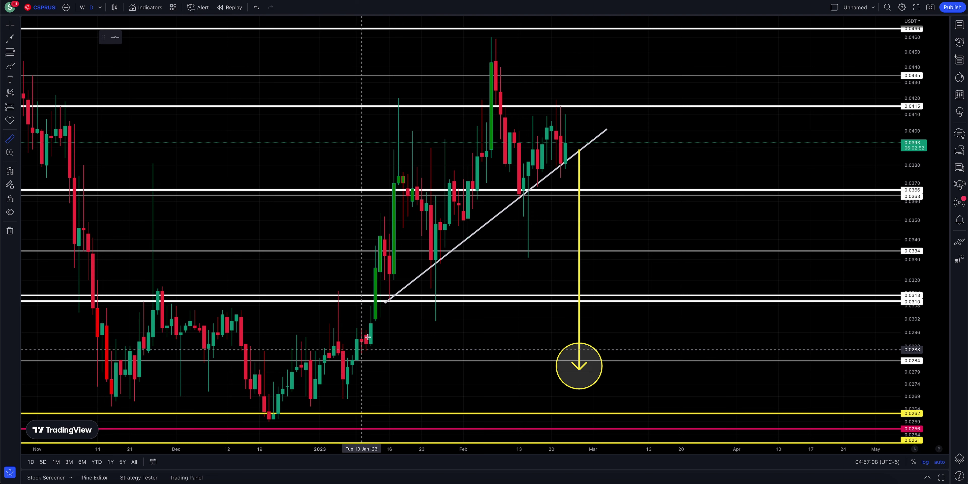
{"action": "left_click_drag", "start_coordinate": [392, 314], "coordinate": [461, 124]}
Brush a short mark at the start of the January rally, and delete it
{"action": "left_click", "coordinate": [10, 66]}
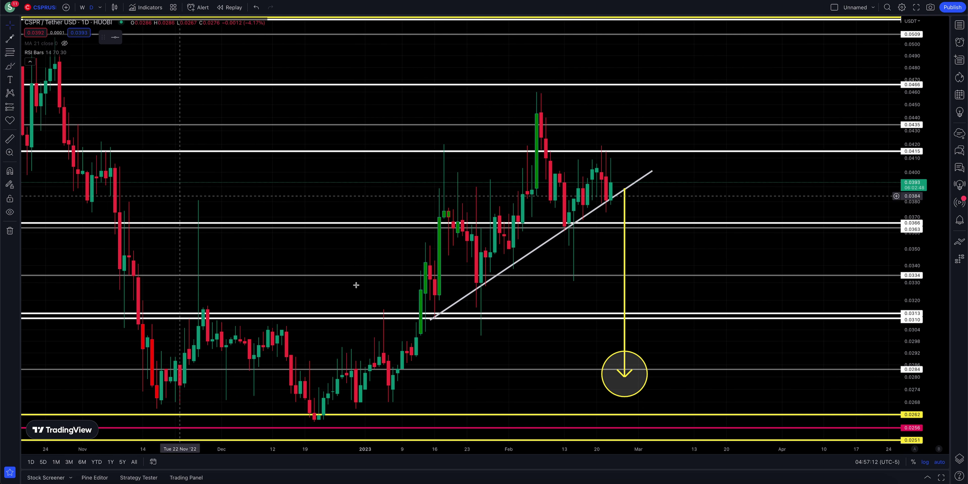
{"action": "mouse_move", "coordinate": [428, 330]}
{"action": "left_mouse_down"}
{"action": "mouse_move", "coordinate": [154, 337]}
{"action": "mouse_move", "coordinate": [115, 383]}
{"action": "mouse_move", "coordinate": [197, 403]}
{"action": "mouse_move", "coordinate": [383, 400]}
{"action": "mouse_move", "coordinate": [430, 359]}
{"action": "mouse_move", "coordinate": [421, 332]}
{"action": "left_mouse_up"}
{"action": "key", "text": "Delete"}
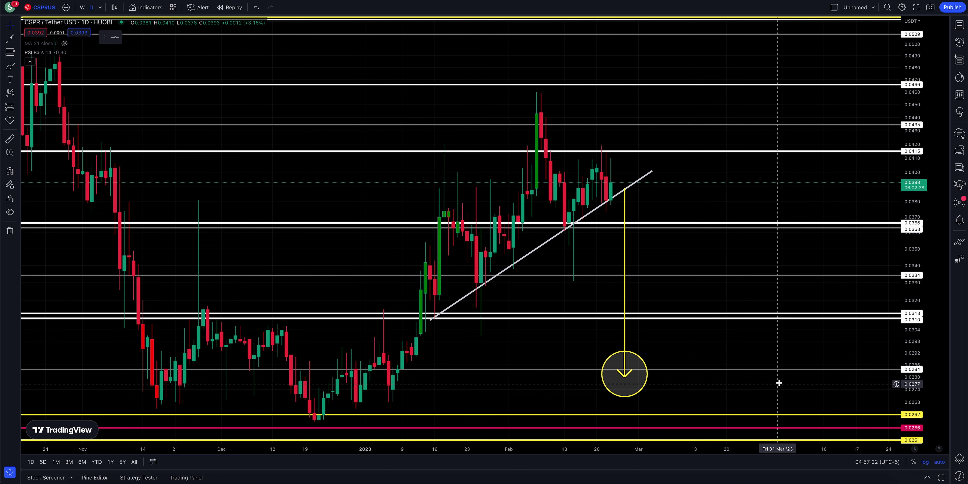
Trace a temporary downward arrow from 0.0382 on 6 March to about 0.0301 on 4 April, and discard it
{"action": "left_click_drag", "start_coordinate": [782, 359], "coordinate": [699, 357]}
{"action": "key", "text": "alt+t"}
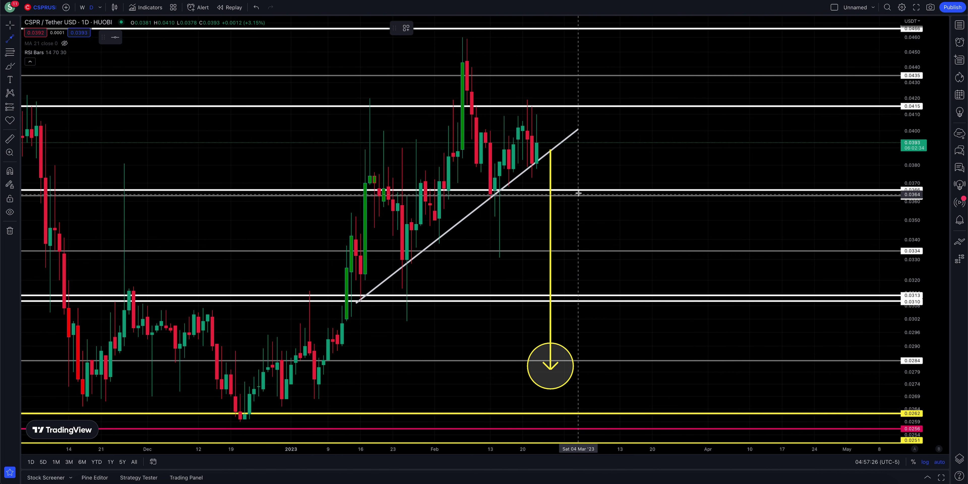
{"action": "left_click", "coordinate": [586, 162]}
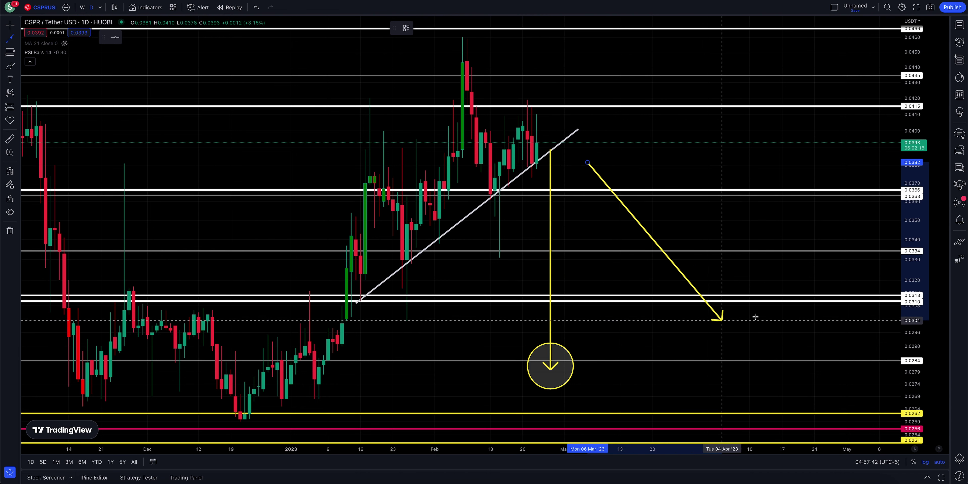
{"action": "key", "text": "Escape"}
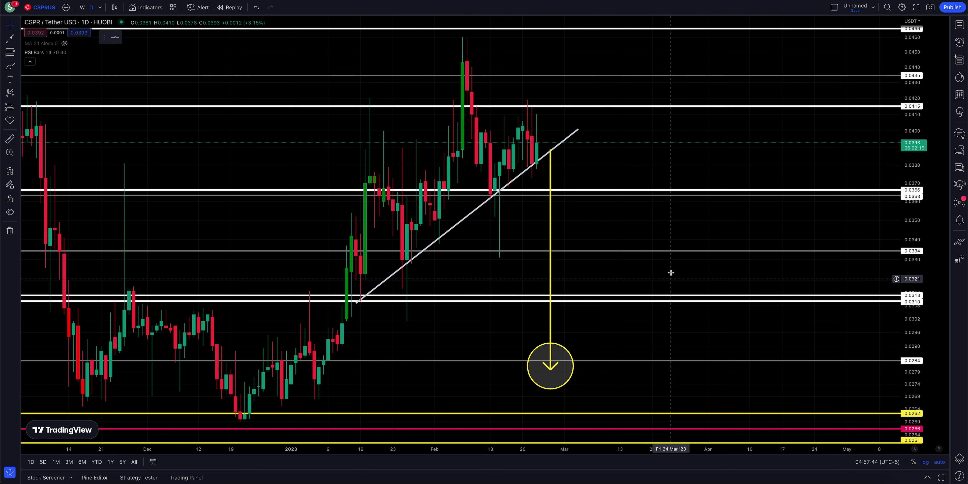
Measure the projected price drop along the yellow arrow, from about 0.0388 on 26 February to about 0.0282, and clear the measurement
{"action": "left_click_drag", "start_coordinate": [659, 275], "coordinate": [720, 273]}
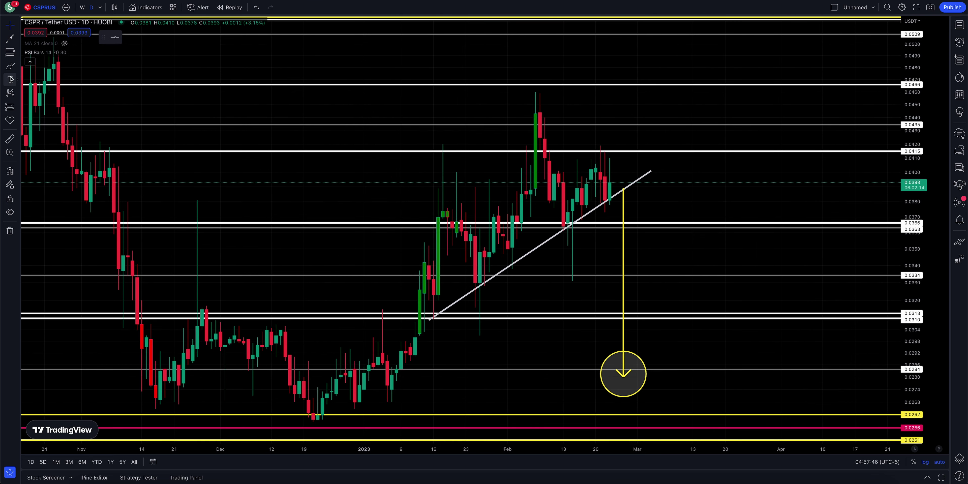
{"action": "left_click_drag", "start_coordinate": [668, 247], "coordinate": [649, 250]}
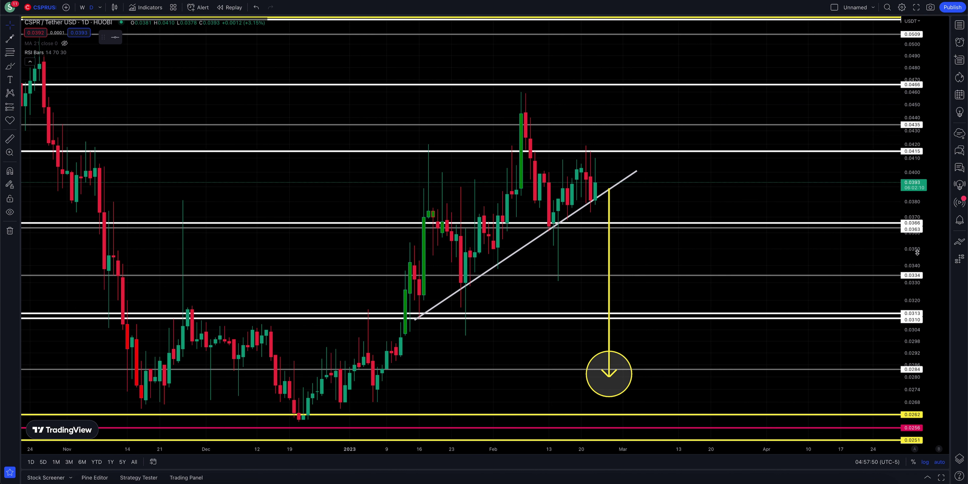
{"action": "left_click_drag", "start_coordinate": [918, 252], "coordinate": [917, 244]}
{"action": "left_click_drag", "start_coordinate": [841, 257], "coordinate": [841, 245]}
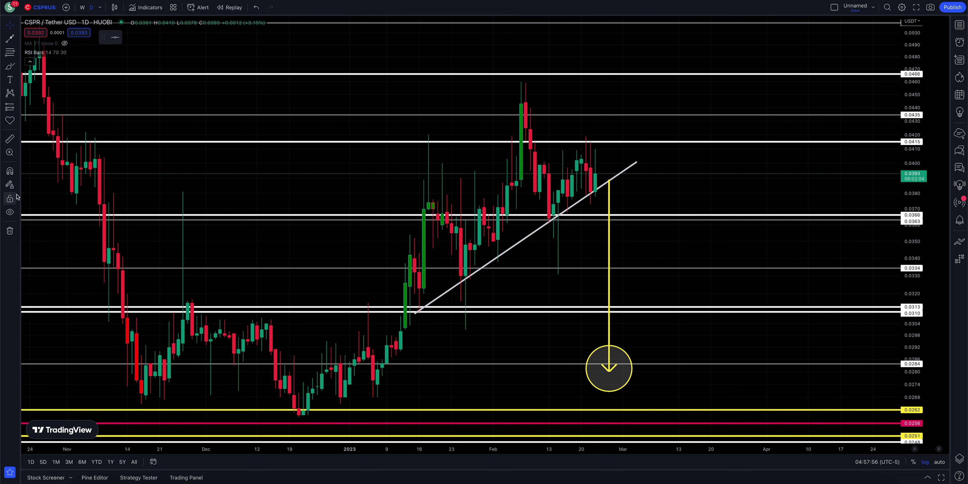
{"action": "left_click", "coordinate": [12, 142]}
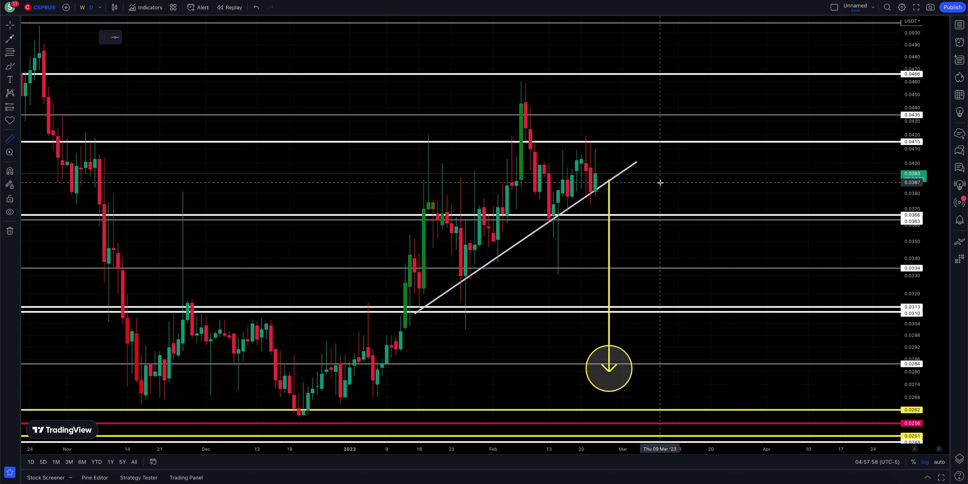
{"action": "left_click", "coordinate": [609, 183]}
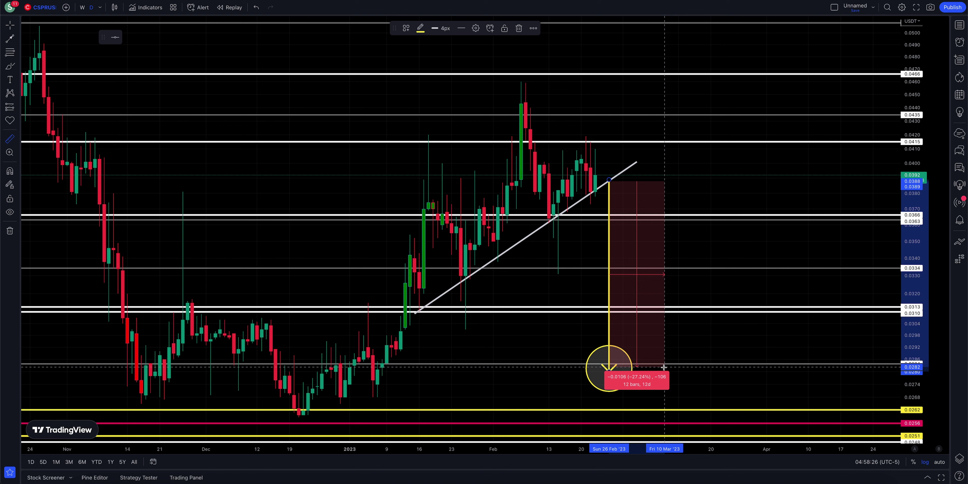
{"action": "key", "text": "Escape"}
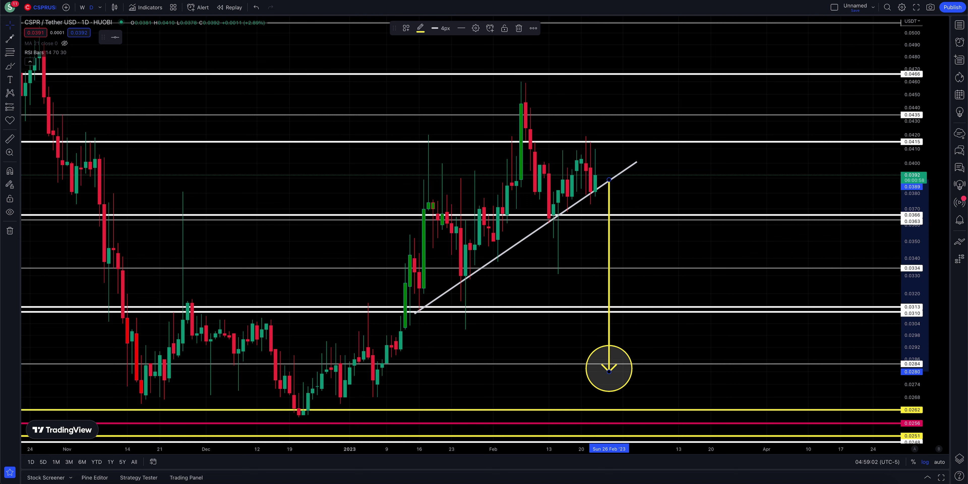
Trace a temporary arrow from 0.0461 on 10 March down to the 0.0415 level at 28 February, and discard it
{"action": "left_click", "coordinate": [10, 38]}
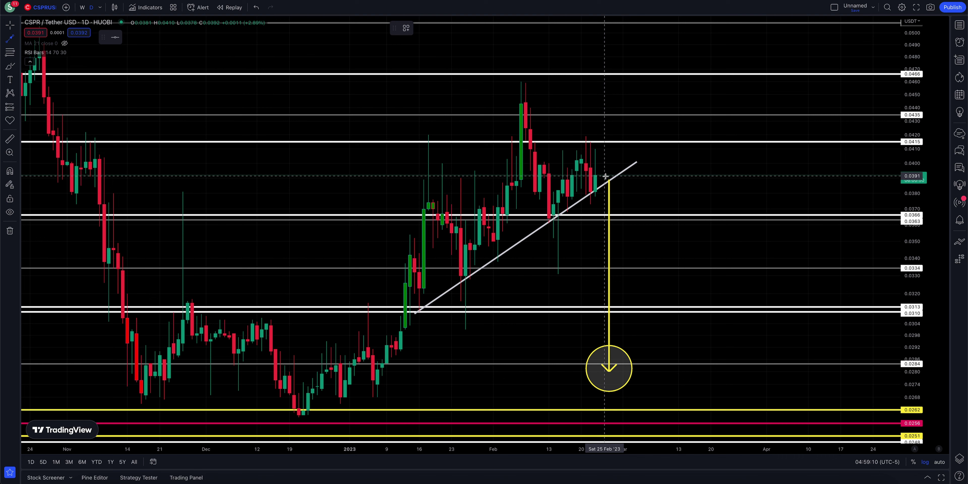
{"action": "mouse_move", "coordinate": [665, 80]}
{"action": "left_mouse_down"}
{"action": "mouse_move", "coordinate": [659, 103]}
{"action": "mouse_move", "coordinate": [589, 113]}
{"action": "mouse_move", "coordinate": [644, 112]}
{"action": "mouse_move", "coordinate": [619, 143]}
{"action": "left_mouse_up"}
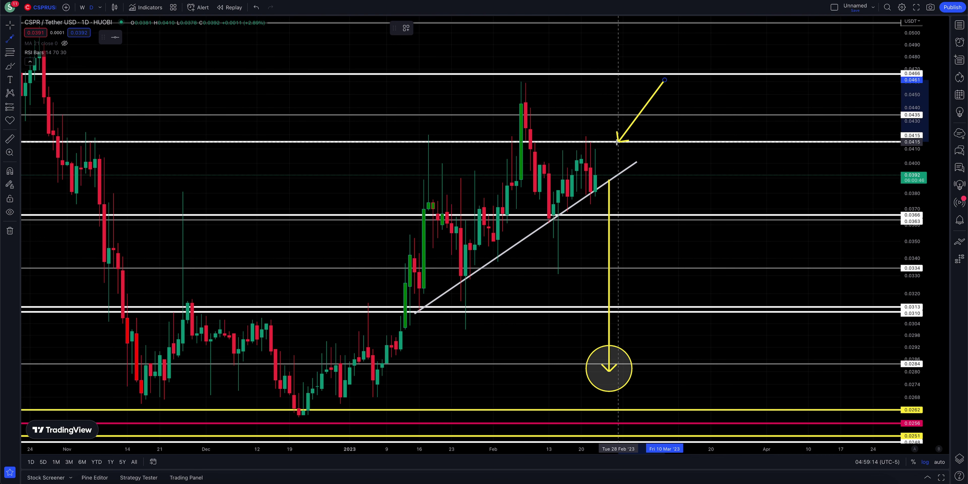
{"action": "key", "text": "Escape"}
Brush a loop around the January and February highs at the 0.0415 level and a mark above the February peak, removing both
{"action": "left_click", "coordinate": [9, 66]}
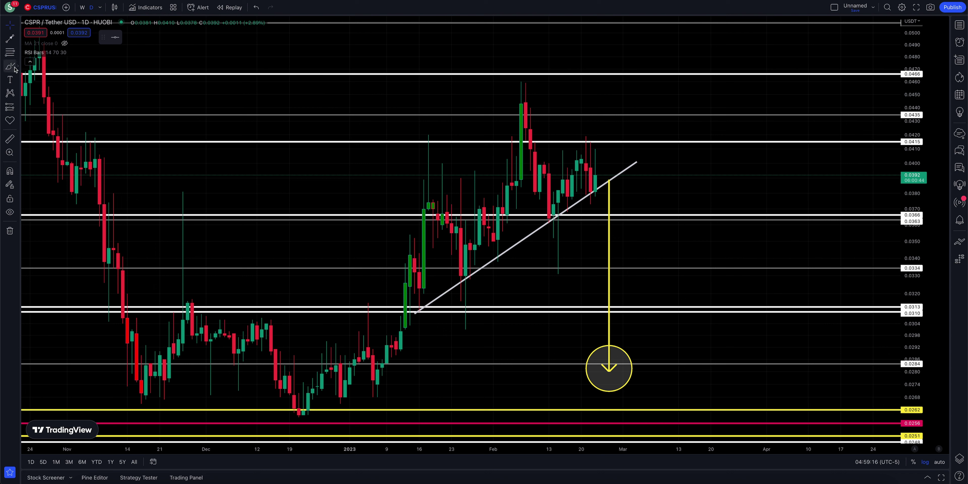
{"action": "mouse_move", "coordinate": [445, 130]}
{"action": "left_mouse_down"}
{"action": "mouse_move", "coordinate": [405, 137]}
{"action": "mouse_move", "coordinate": [461, 150]}
{"action": "mouse_move", "coordinate": [607, 150]}
{"action": "mouse_move", "coordinate": [615, 140]}
{"action": "mouse_move", "coordinate": [592, 130]}
{"action": "mouse_move", "coordinate": [445, 126]}
{"action": "left_mouse_up"}
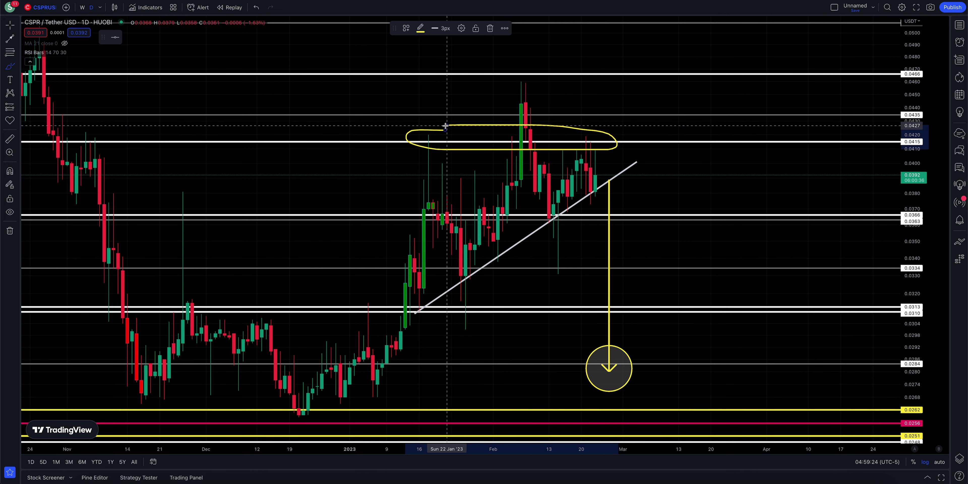
{"action": "key", "text": "Delete"}
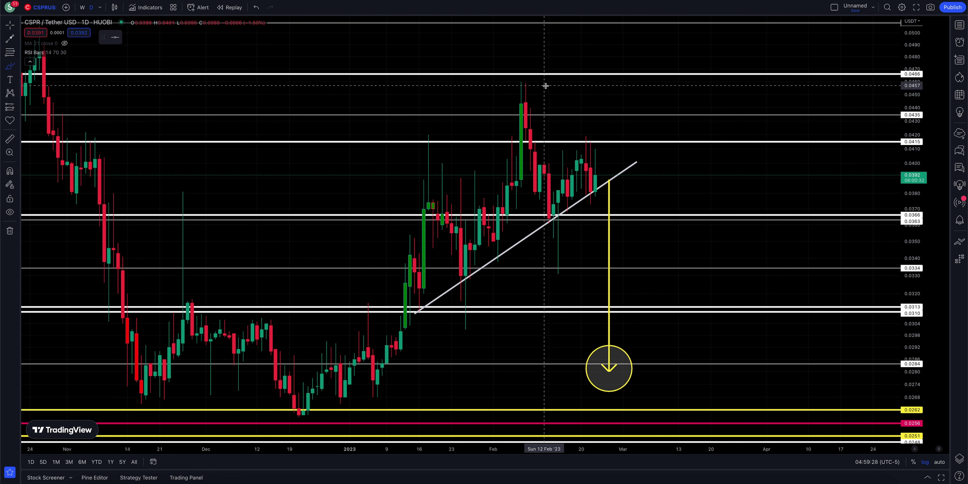
{"action": "mouse_move", "coordinate": [543, 85]}
{"action": "left_mouse_down"}
{"action": "mouse_move", "coordinate": [509, 82]}
{"action": "mouse_move", "coordinate": [503, 106]}
{"action": "mouse_move", "coordinate": [534, 119]}
{"action": "mouse_move", "coordinate": [550, 101]}
{"action": "mouse_move", "coordinate": [544, 85]}
{"action": "left_mouse_up"}
{"action": "key", "text": "ctrl+z"}
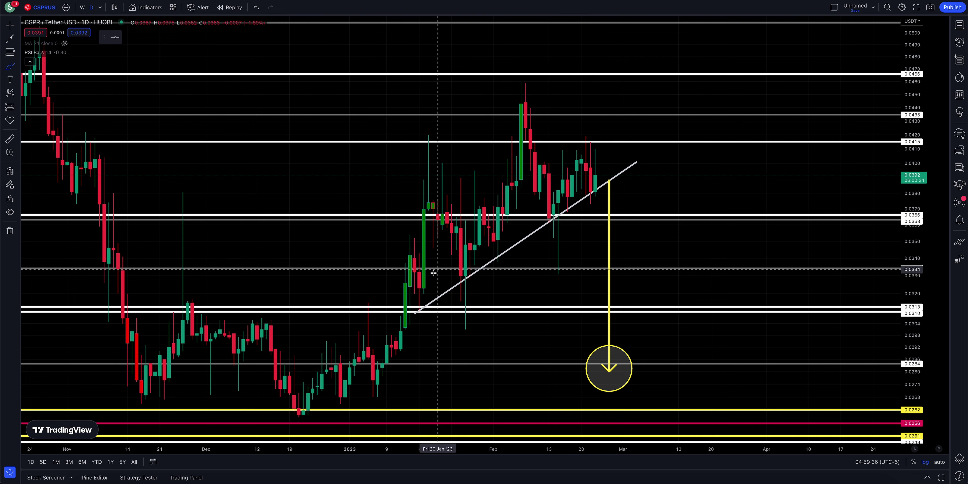
Brush a freehand outline over the January to February price tops, ending at the latest candle, and delete it
{"action": "mouse_move", "coordinate": [415, 279]}
{"action": "left_mouse_down"}
{"action": "mouse_move", "coordinate": [433, 190]}
{"action": "mouse_move", "coordinate": [497, 170]}
{"action": "mouse_move", "coordinate": [510, 109]}
{"action": "mouse_move", "coordinate": [541, 98]}
{"action": "mouse_move", "coordinate": [556, 158]}
{"action": "left_mouse_up"}
{"action": "mouse_move", "coordinate": [563, 147]}
{"action": "left_mouse_down"}
{"action": "mouse_move", "coordinate": [584, 148]}
{"action": "mouse_move", "coordinate": [600, 173]}
{"action": "left_mouse_up"}
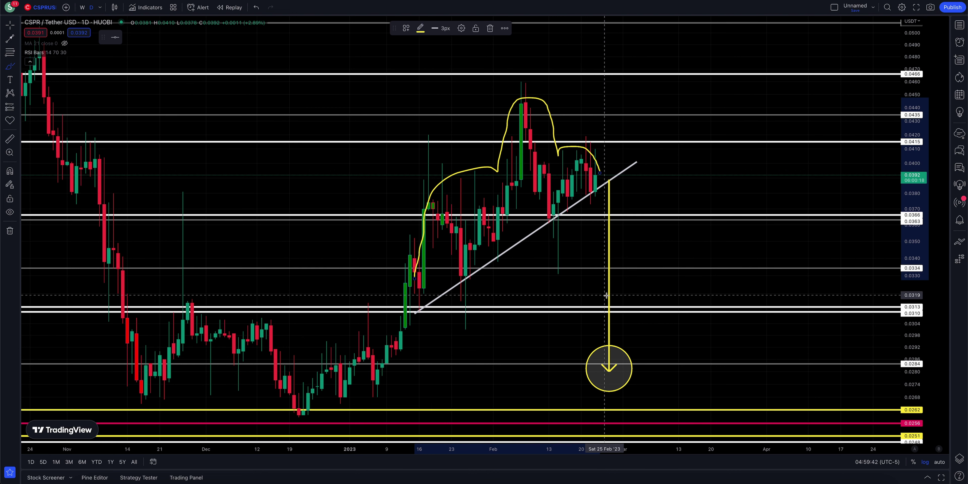
{"action": "key", "text": "Delete"}
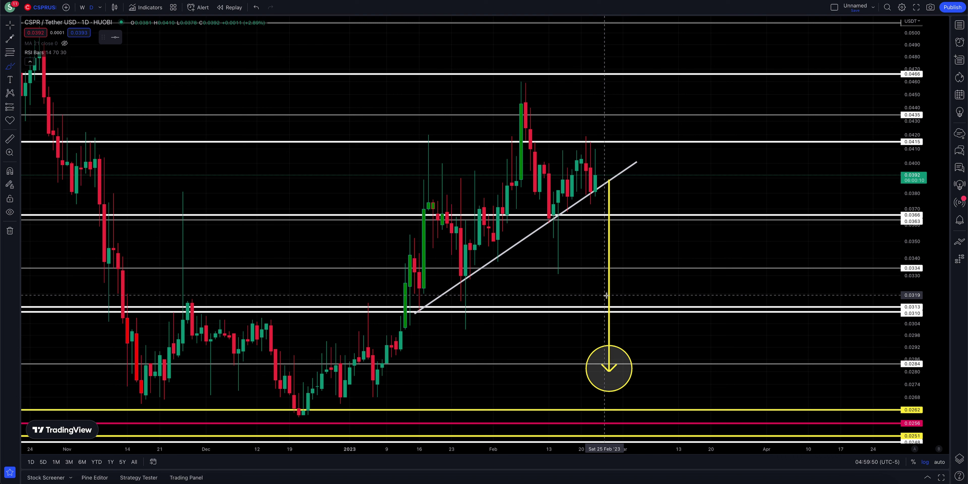
Trace a temporary arrow from 0.0396 on 16 March down to about 0.0293 on 2 March, and discard it
{"action": "left_click", "coordinate": [9, 38]}
{"action": "left_click", "coordinate": [692, 169]}
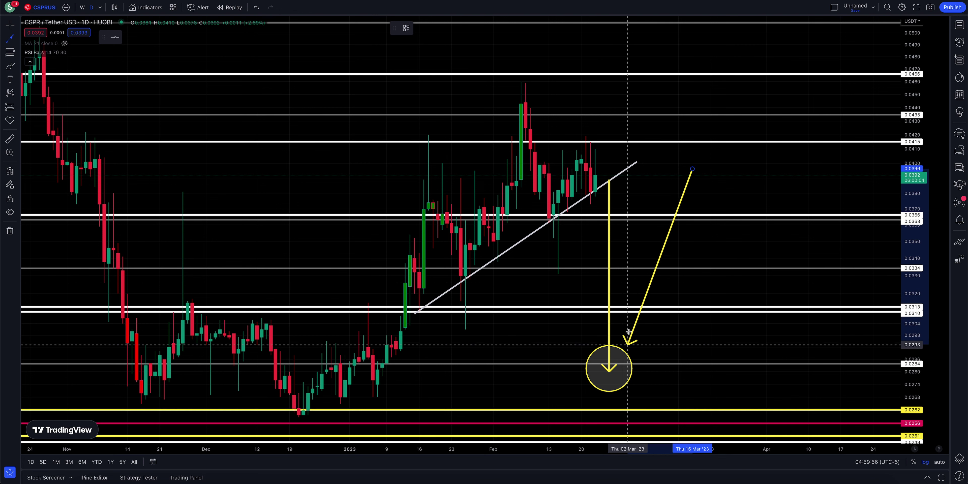
{"action": "key", "text": "Escape"}
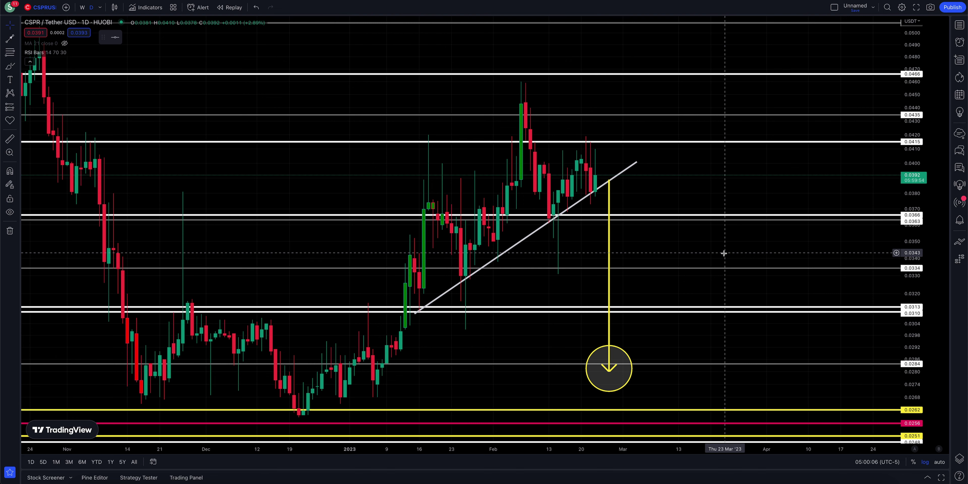
Brush a curve following the rally from about 0.0277 in late December to about 0.0440 in February, ending near 0.0399 on 27 February
{"action": "scroll", "coordinate": [723, 253], "scroll_direction": "down", "scroll_amount": 2}
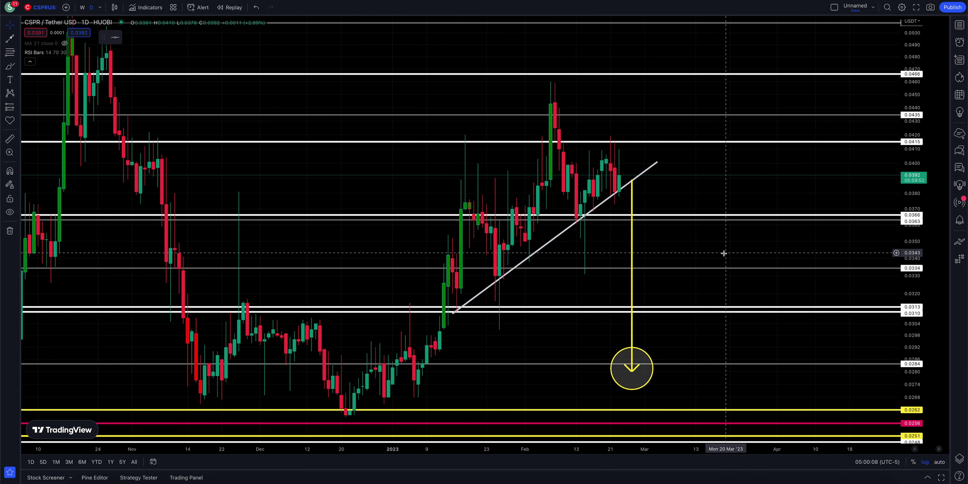
{"action": "scroll", "coordinate": [724, 253], "scroll_direction": "down", "scroll_amount": 2}
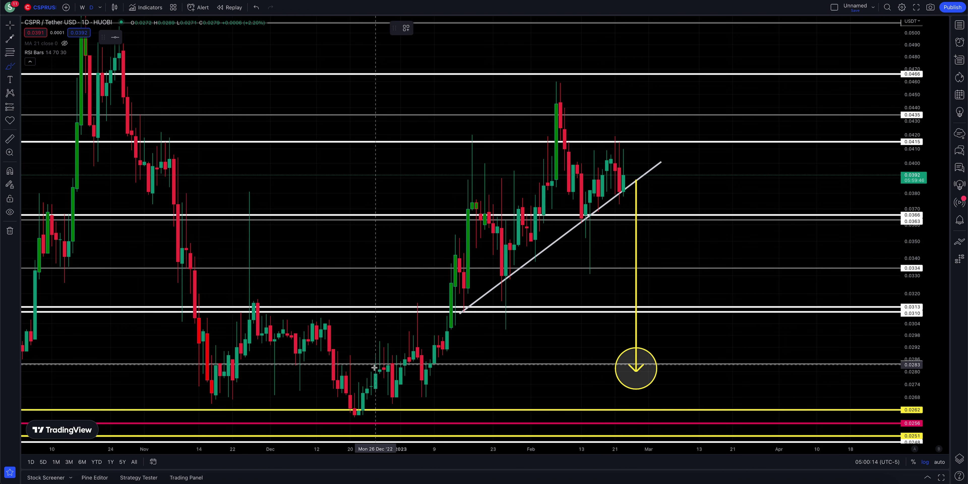
{"action": "mouse_move", "coordinate": [375, 378]}
{"action": "left_mouse_down"}
{"action": "mouse_move", "coordinate": [434, 297]}
{"action": "mouse_move", "coordinate": [541, 200]}
{"action": "mouse_move", "coordinate": [578, 106]}
{"action": "mouse_move", "coordinate": [587, 158]}
{"action": "mouse_move", "coordinate": [639, 156]}
{"action": "mouse_move", "coordinate": [638, 165]}
{"action": "left_mouse_up"}
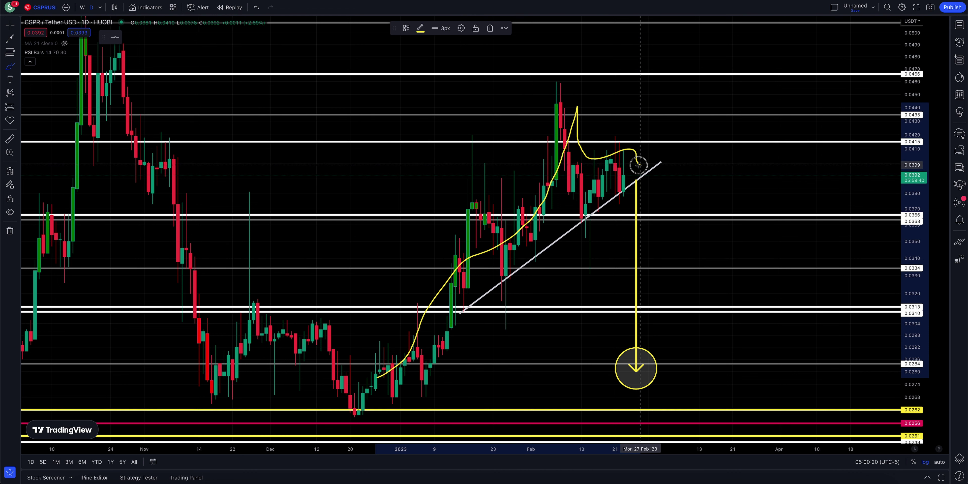
{"action": "left_click_drag", "start_coordinate": [639, 165], "coordinate": [640, 164]}
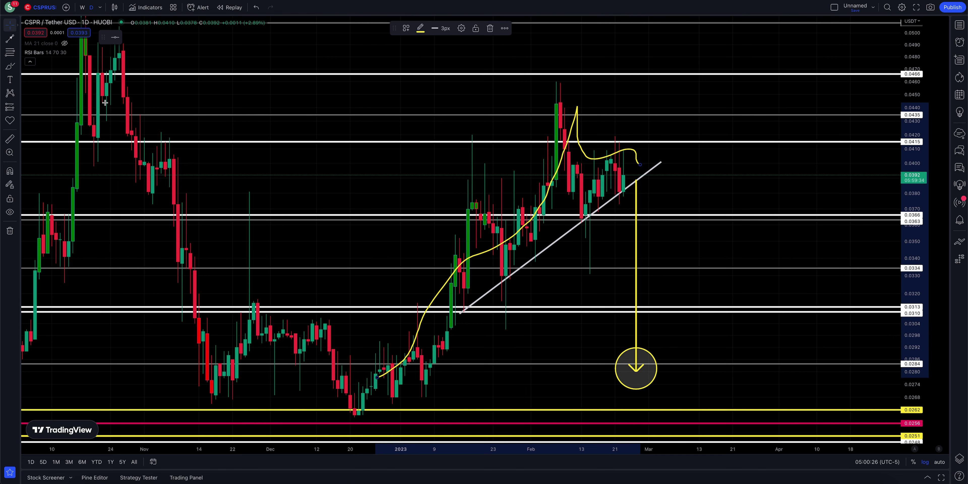
Examine the June to September 2022 rally and drop alongside the current price pattern and the support levels around 0.0262
{"action": "scroll", "coordinate": [312, 269], "scroll_direction": "down", "scroll_amount": 3}
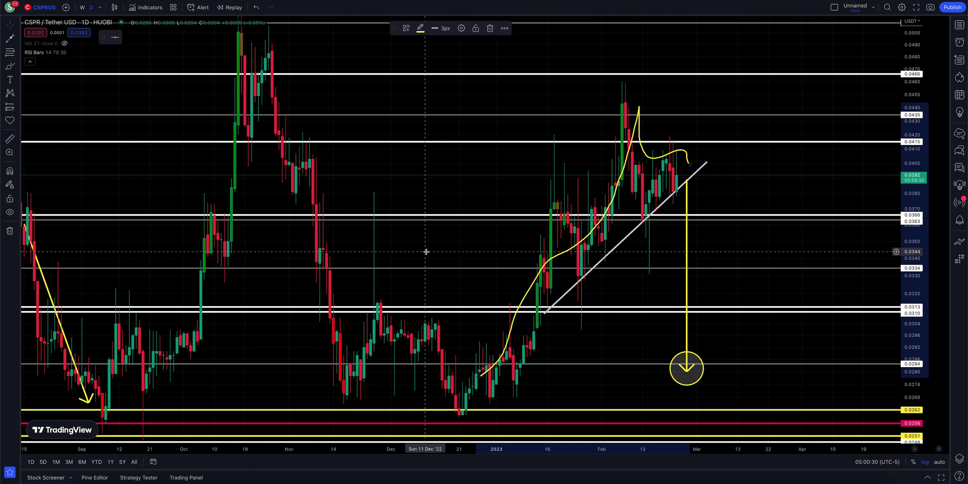
{"action": "left_click_drag", "start_coordinate": [427, 251], "coordinate": [625, 242]}
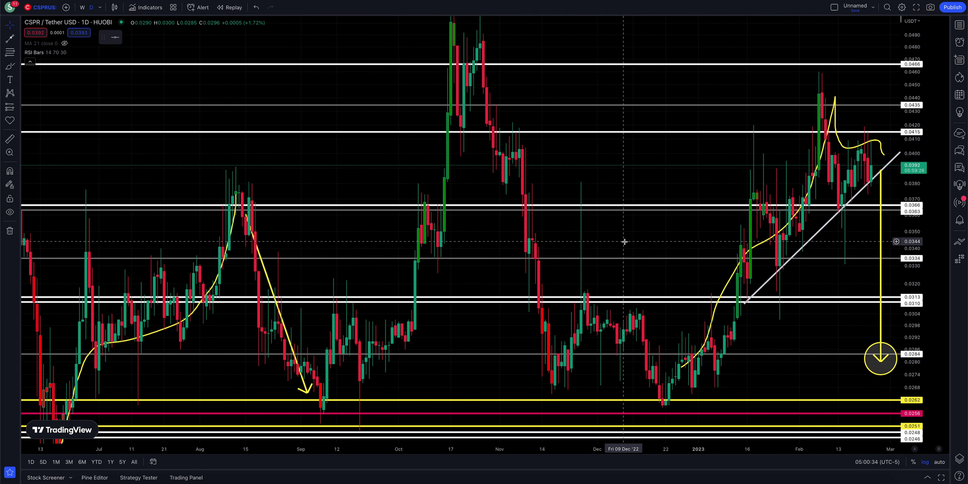
{"action": "scroll", "coordinate": [625, 242], "scroll_direction": "down", "scroll_amount": 2}
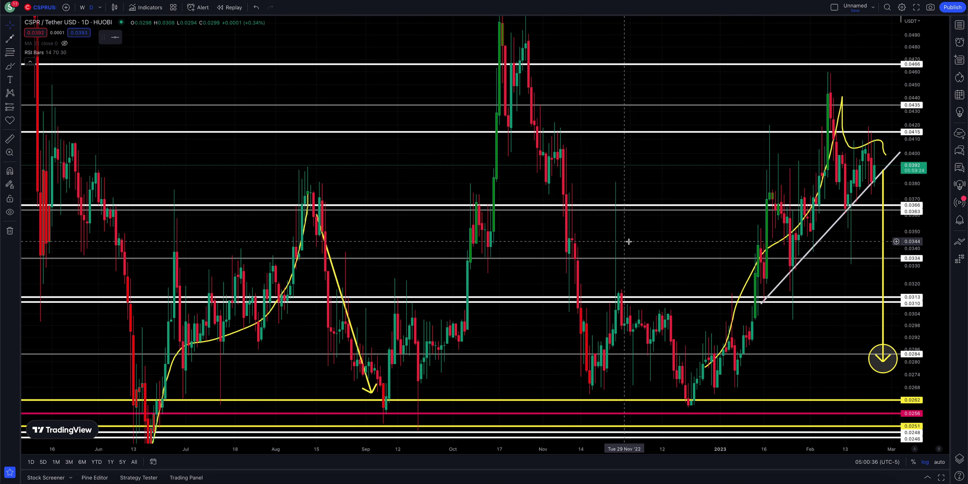
{"action": "left_click_drag", "start_coordinate": [629, 242], "coordinate": [631, 182]}
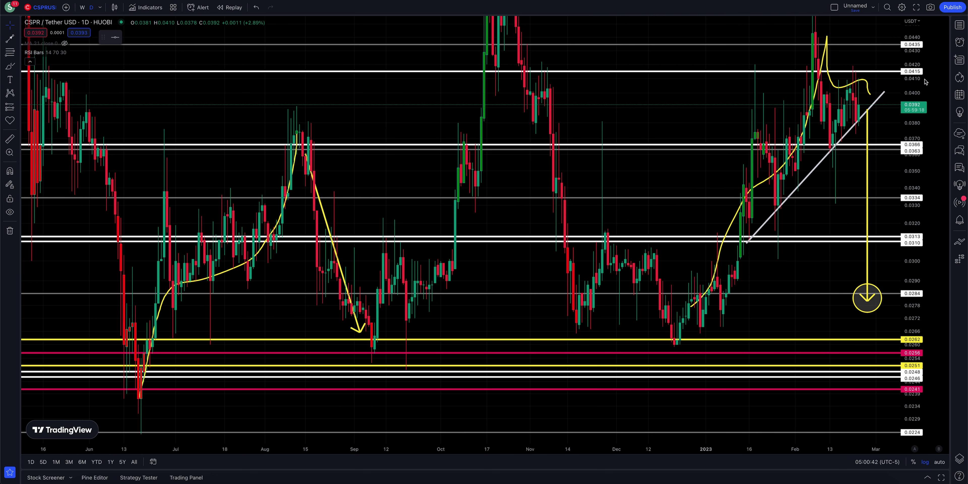
{"action": "left_click_drag", "start_coordinate": [926, 82], "coordinate": [924, 92]}
{"action": "left_click", "coordinate": [172, 350]}
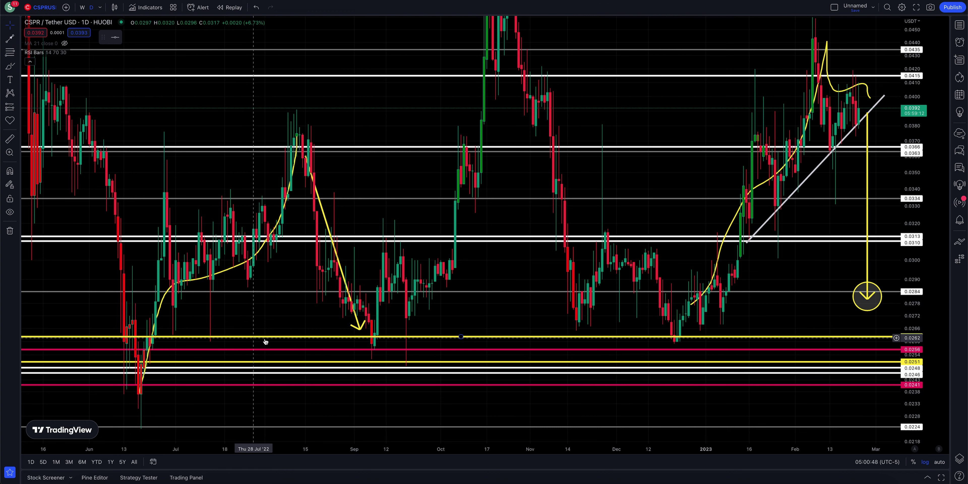
{"action": "left_click", "coordinate": [375, 339]}
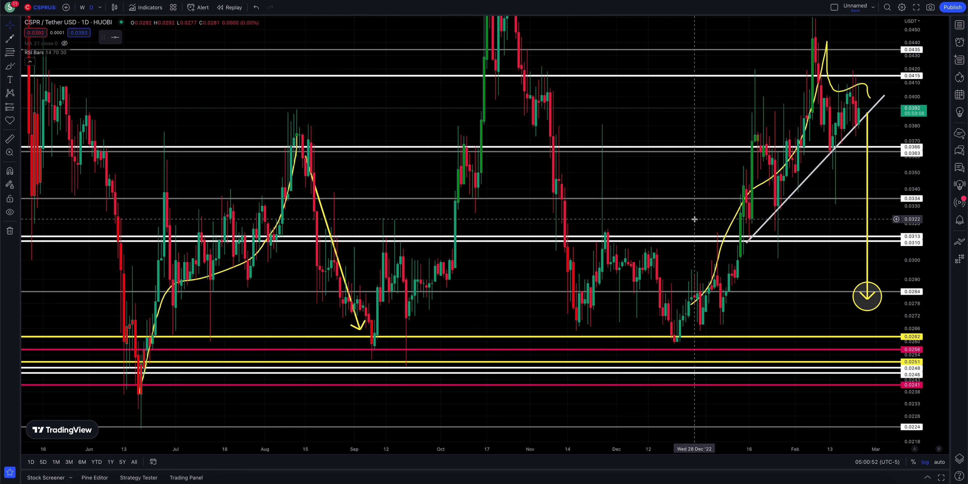
{"action": "left_click_drag", "start_coordinate": [693, 218], "coordinate": [686, 222]}
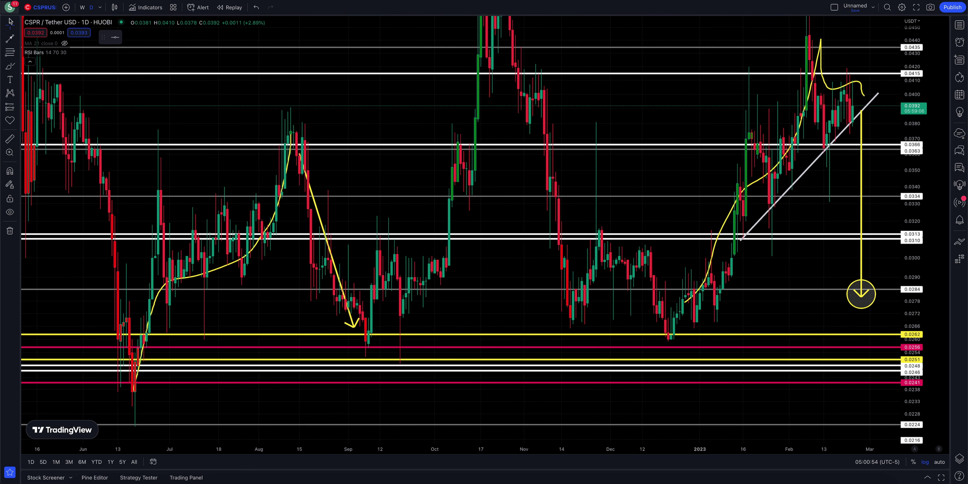
Trace a temporary arrow from 0.0359 on 30 May to the August 2022 peak at about 0.0376, and discard it
{"action": "left_click", "coordinate": [9, 38]}
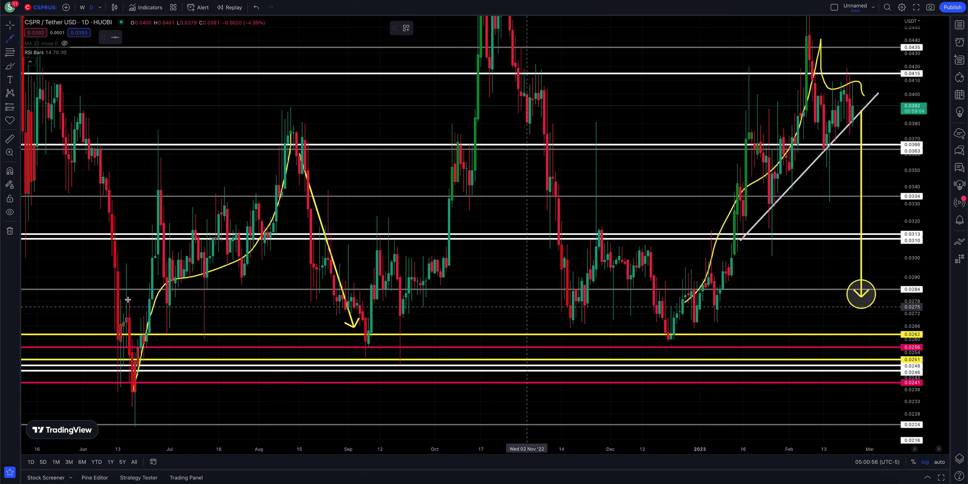
{"action": "mouse_move", "coordinate": [77, 155]}
{"action": "left_mouse_down"}
{"action": "mouse_move", "coordinate": [128, 398]}
{"action": "mouse_move", "coordinate": [168, 186]}
{"action": "mouse_move", "coordinate": [174, 278]}
{"action": "mouse_move", "coordinate": [214, 263]}
{"action": "mouse_move", "coordinate": [195, 257]}
{"action": "mouse_move", "coordinate": [227, 227]}
{"action": "mouse_move", "coordinate": [167, 256]}
{"action": "mouse_move", "coordinate": [227, 227]}
{"action": "mouse_move", "coordinate": [288, 140]}
{"action": "left_mouse_up"}
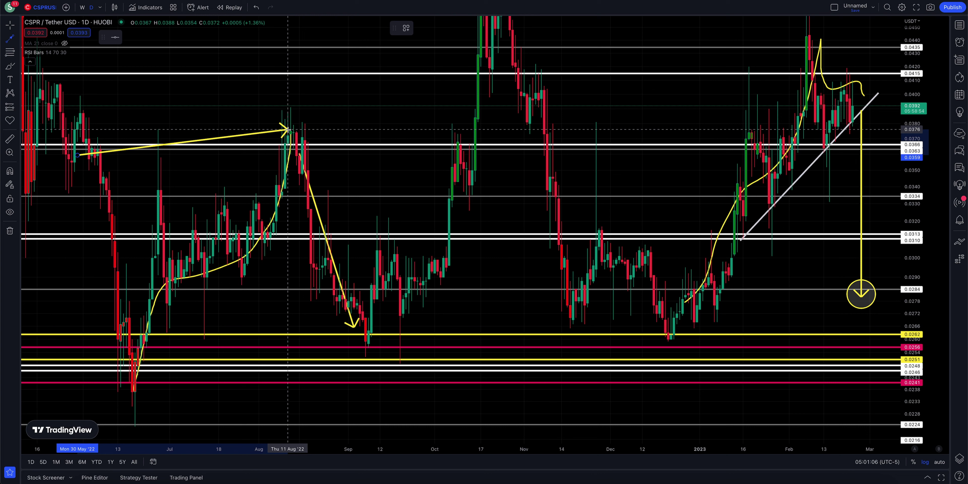
{"action": "key", "text": "Escape"}
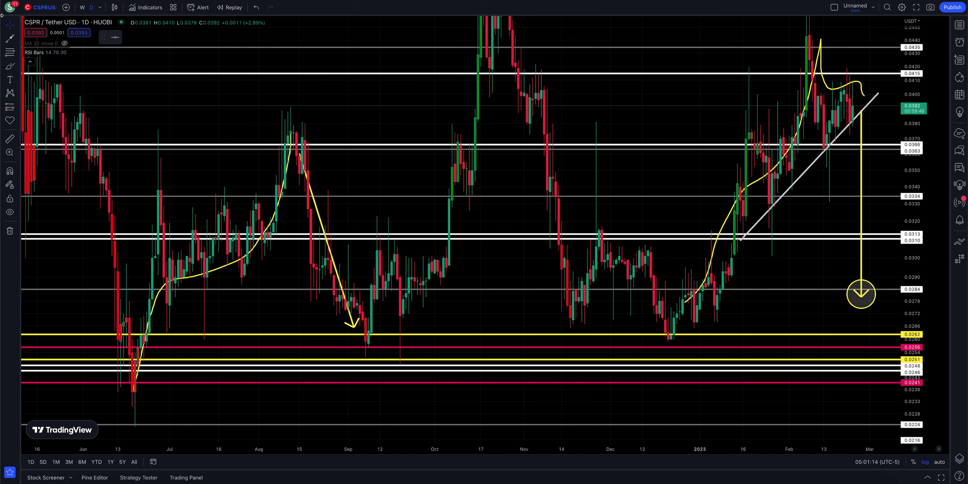
Trace a temporary arrow from 0.0401 in August 2022 down to about 0.0323 on 19 August, and discard it
{"action": "left_click", "coordinate": [10, 37]}
{"action": "left_click", "coordinate": [325, 93]}
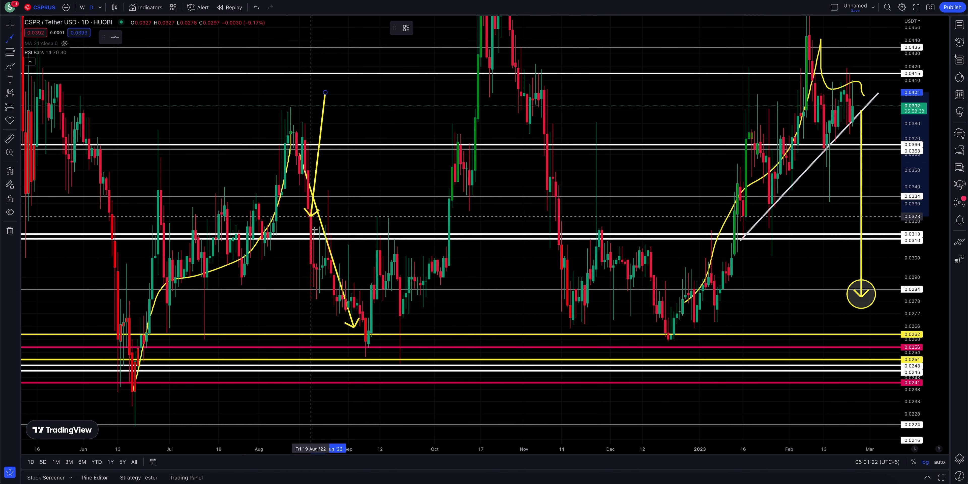
{"action": "key", "text": "Escape"}
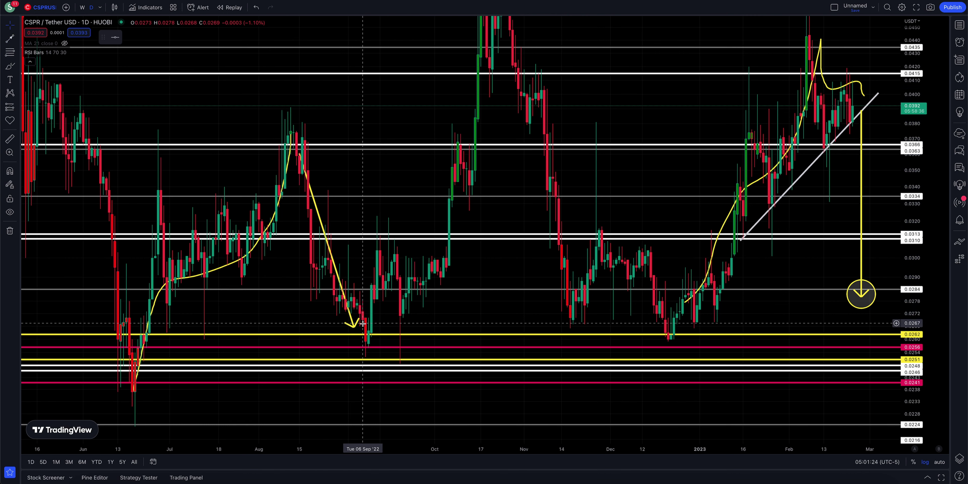
{"action": "left_click_drag", "start_coordinate": [546, 271], "coordinate": [509, 271]}
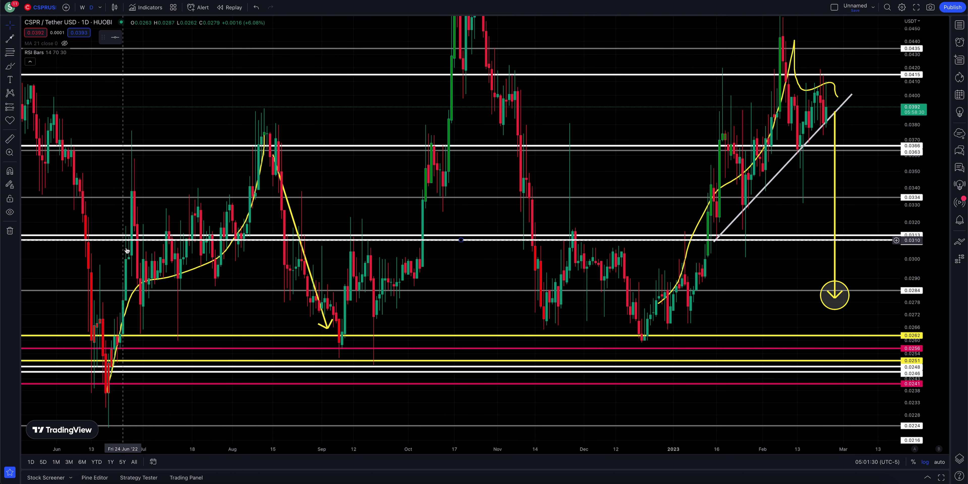
{"action": "left_click", "coordinate": [9, 40]}
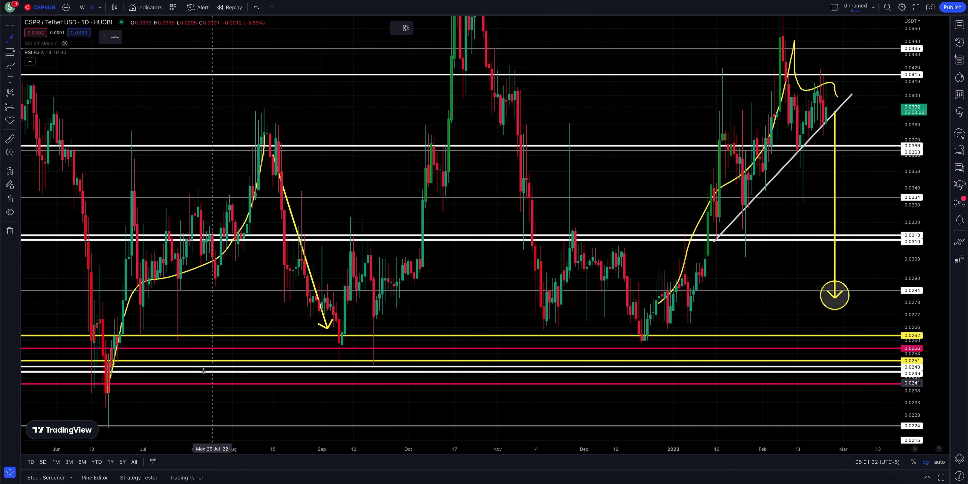
{"action": "left_click", "coordinate": [158, 316]}
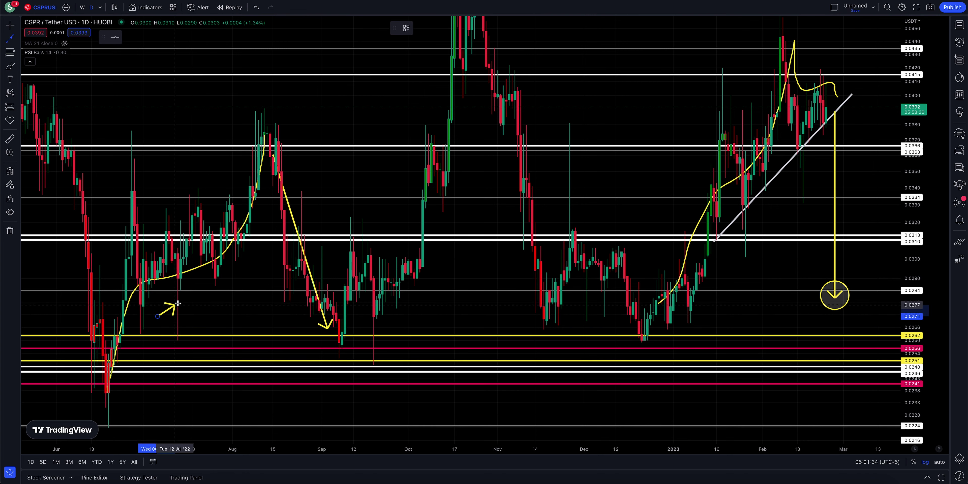
{"action": "left_click", "coordinate": [255, 250]}
{"action": "key", "text": "Escape"}
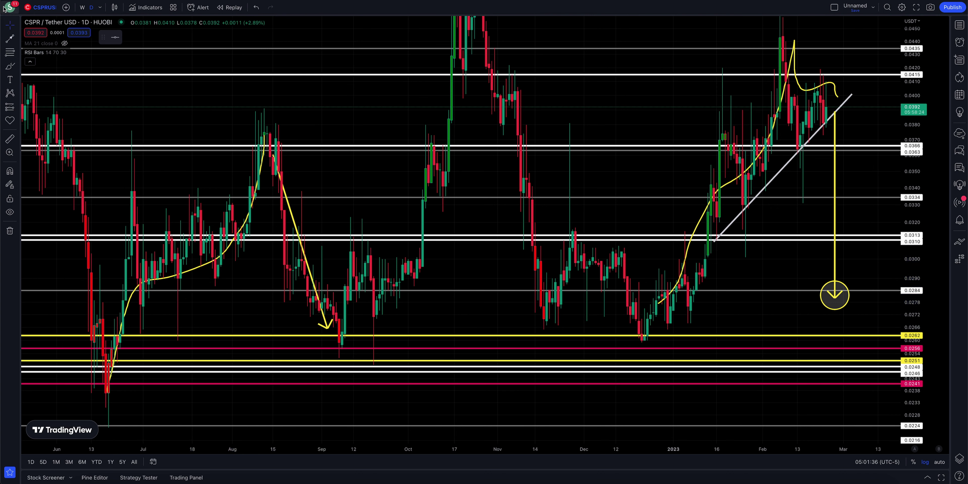
Draw a trend line under the mid-2022 lows from 0.0271 on 27 June to just above 0.0313 at the end of August
{"action": "left_click", "coordinate": [9, 38]}
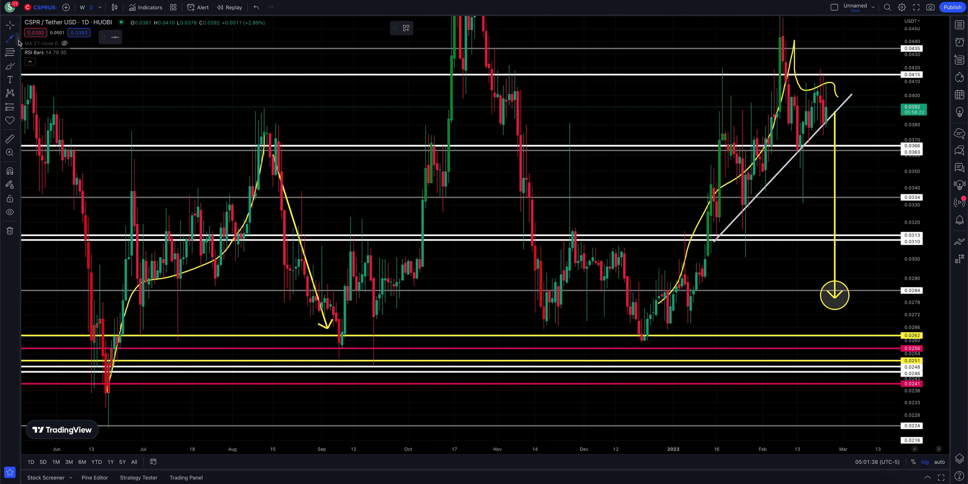
{"action": "left_click", "coordinate": [18, 41]}
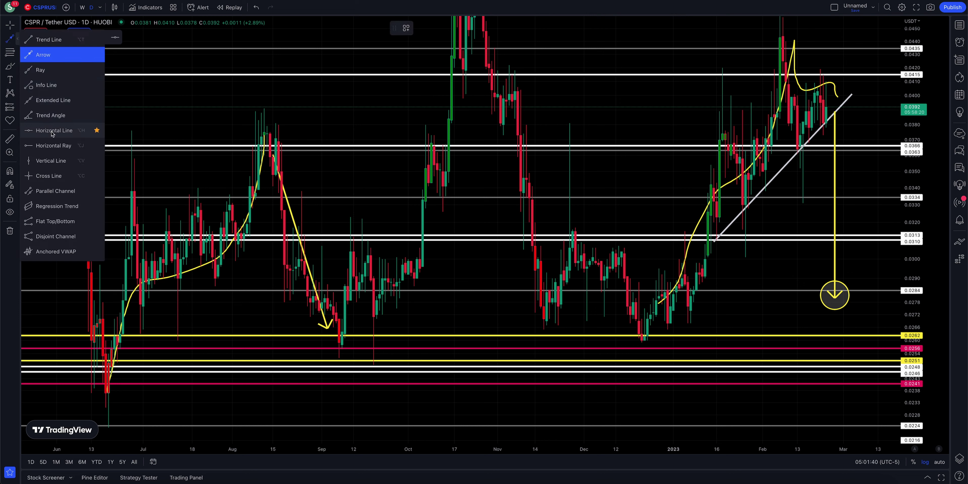
{"action": "left_click", "coordinate": [48, 40]}
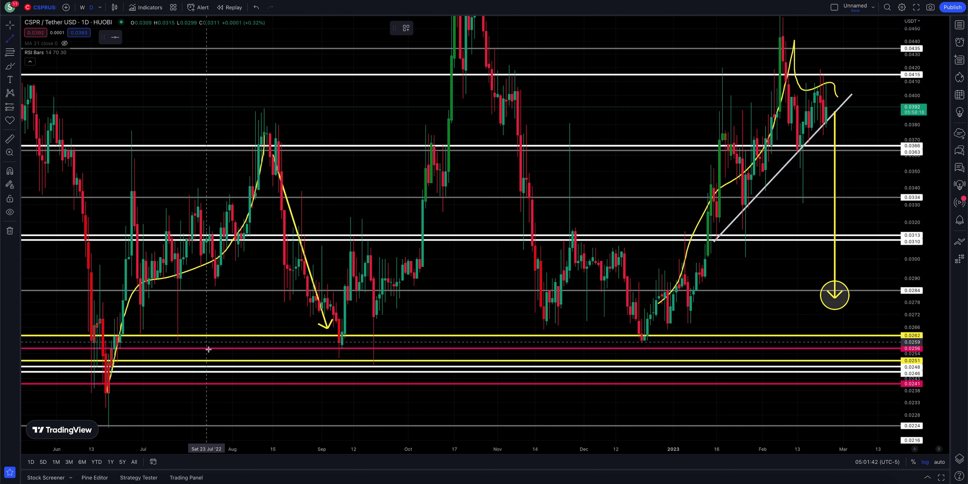
{"action": "left_click", "coordinate": [132, 317]}
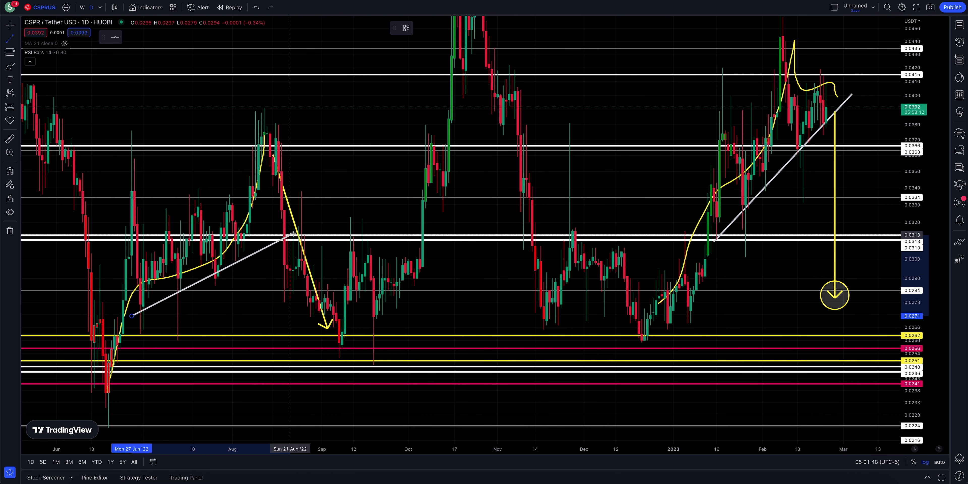
{"action": "left_click", "coordinate": [320, 233]}
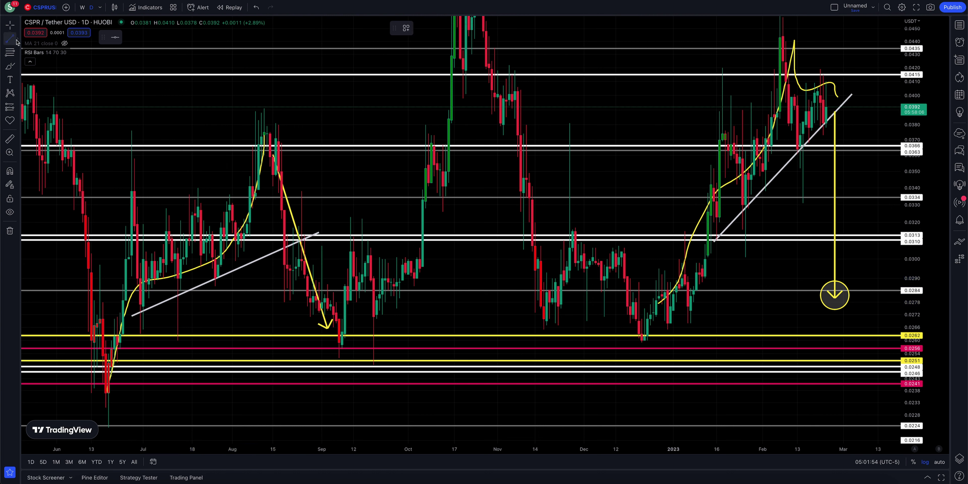
Trace a temporary arrow from 0.0267 on 14 August 2022 to about 0.0253 on 24 September, and discard it
{"action": "left_click", "coordinate": [8, 40]}
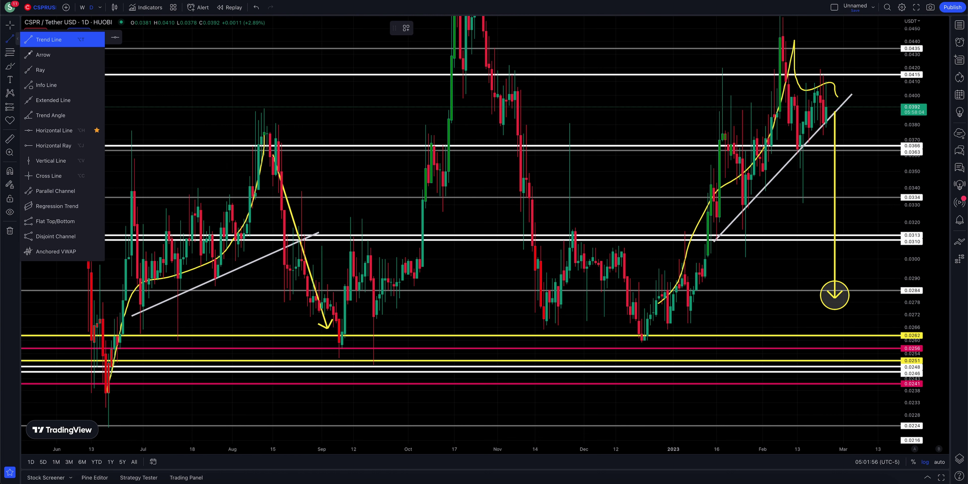
{"action": "left_click", "coordinate": [74, 57]}
{"action": "left_click_drag", "start_coordinate": [270, 326], "coordinate": [390, 352]}
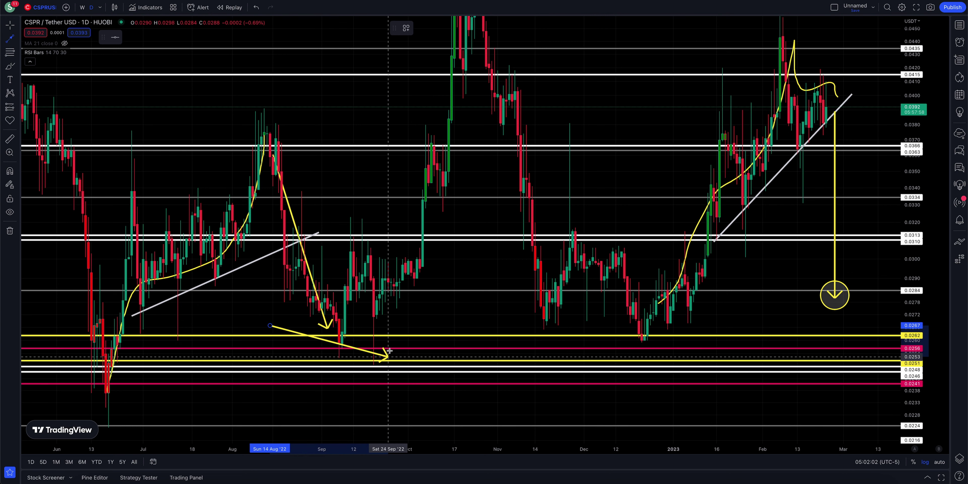
{"action": "right_click", "coordinate": [374, 337]}
Trace a temporary arrow from 0.0383 in early March 2023 down past 0.0290 to about 0.0266, and discard it
{"action": "left_click_drag", "start_coordinate": [763, 316], "coordinate": [707, 315]}
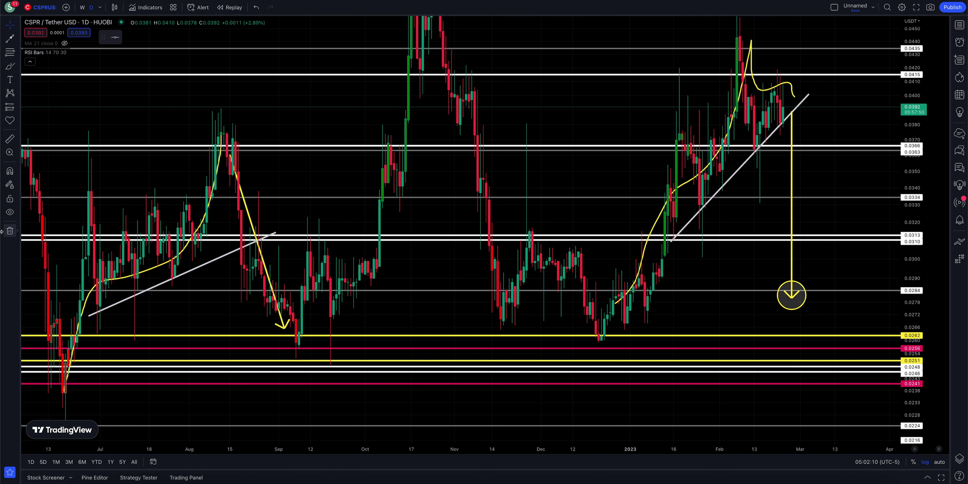
{"action": "left_click", "coordinate": [9, 38]}
{"action": "left_click_drag", "start_coordinate": [809, 119], "coordinate": [823, 278]}
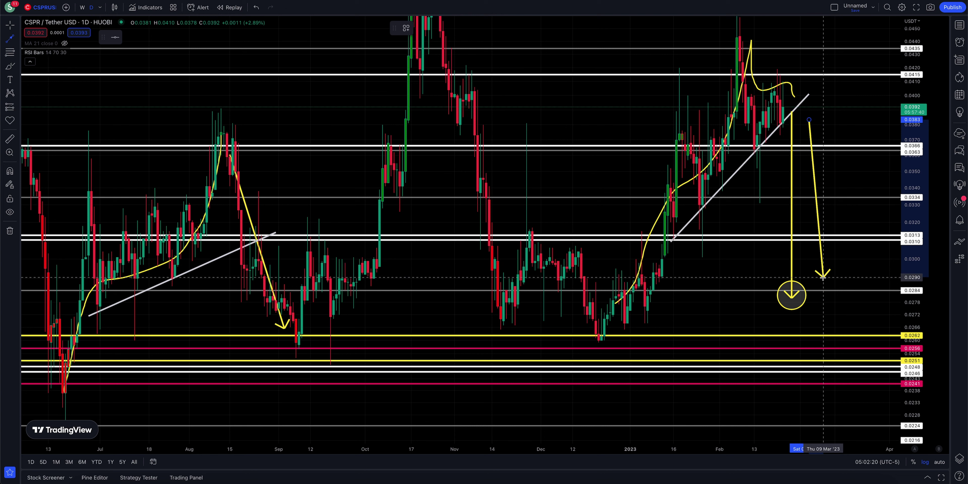
{"action": "left_click_drag", "start_coordinate": [823, 278], "coordinate": [825, 328]}
{"action": "key", "text": "Escape"}
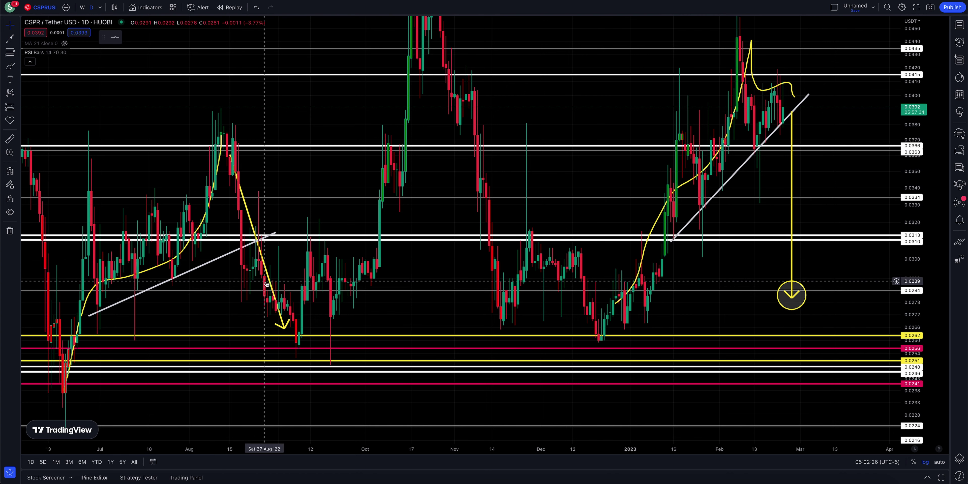
Examine both marked rally patterns alongside the October 2022 peak and the decline in the first half of 2022
{"action": "left_click_drag", "start_coordinate": [294, 213], "coordinate": [310, 216]}
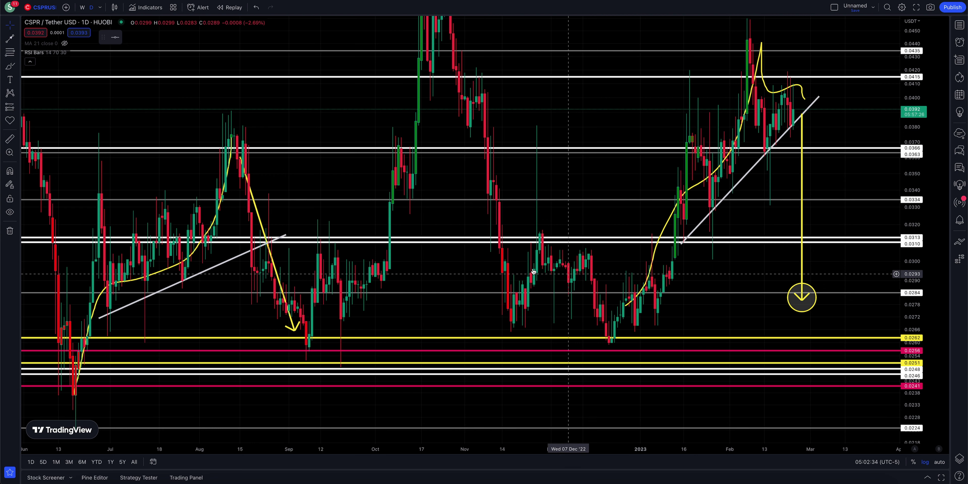
{"action": "mouse_move", "coordinate": [469, 275]}
{"action": "left_mouse_down"}
{"action": "mouse_move", "coordinate": [487, 275]}
{"action": "mouse_move", "coordinate": [472, 275]}
{"action": "left_mouse_up"}
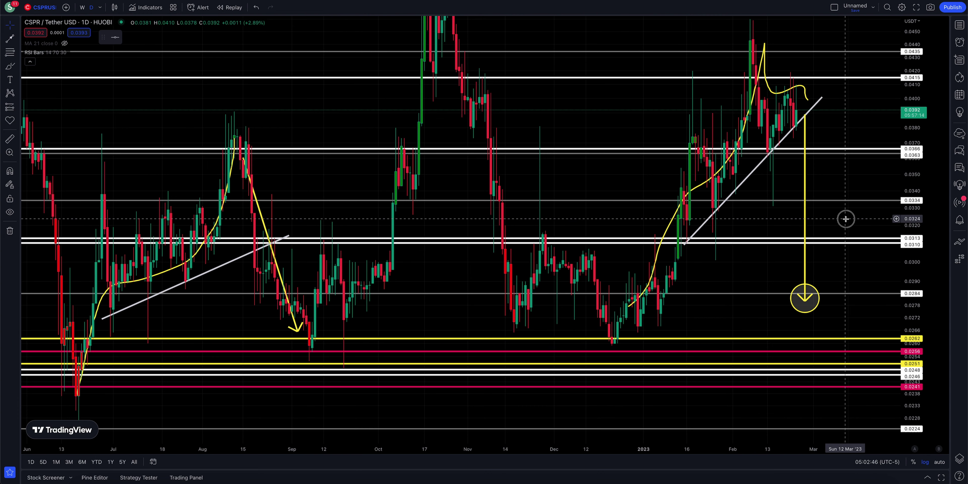
{"action": "scroll", "coordinate": [845, 217], "scroll_direction": "right", "scroll_amount": 3}
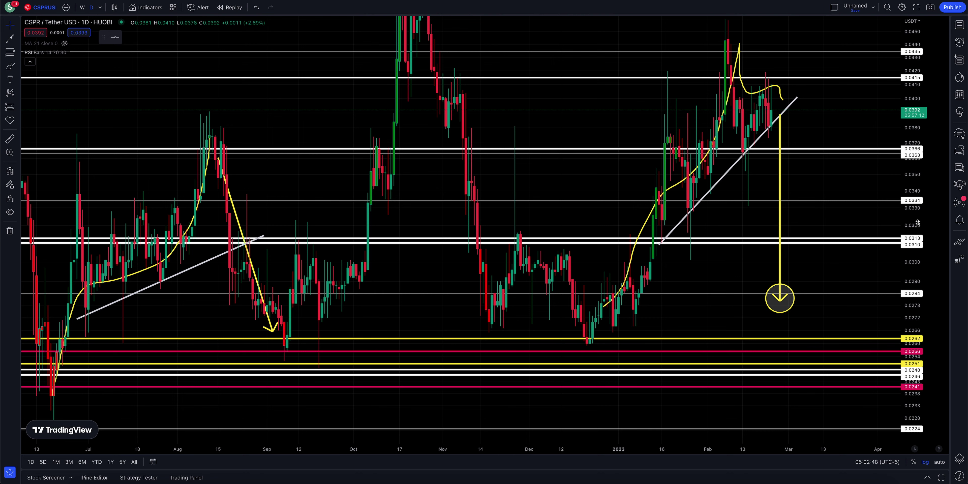
{"action": "left_click_drag", "start_coordinate": [918, 222], "coordinate": [918, 224]}
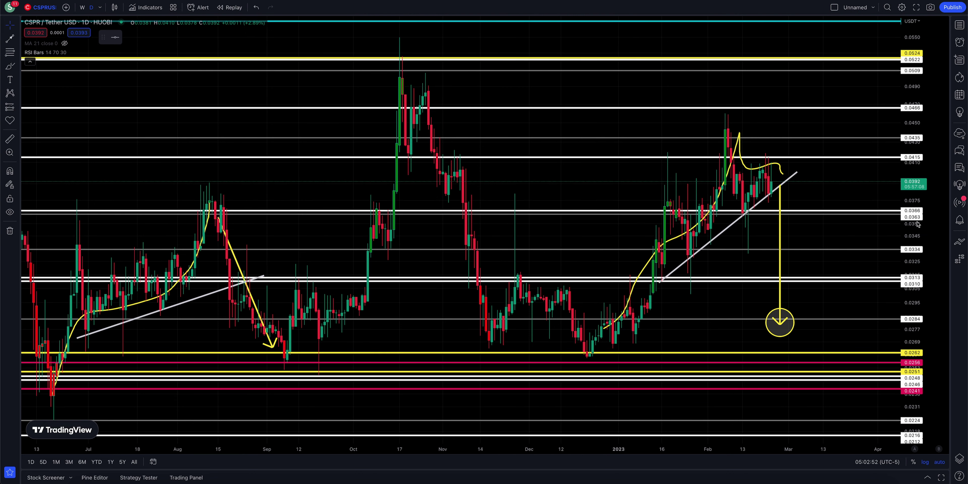
{"action": "left_click_drag", "start_coordinate": [918, 225], "coordinate": [917, 233]}
{"action": "scroll", "coordinate": [865, 248], "scroll_direction": "down", "scroll_amount": 1}
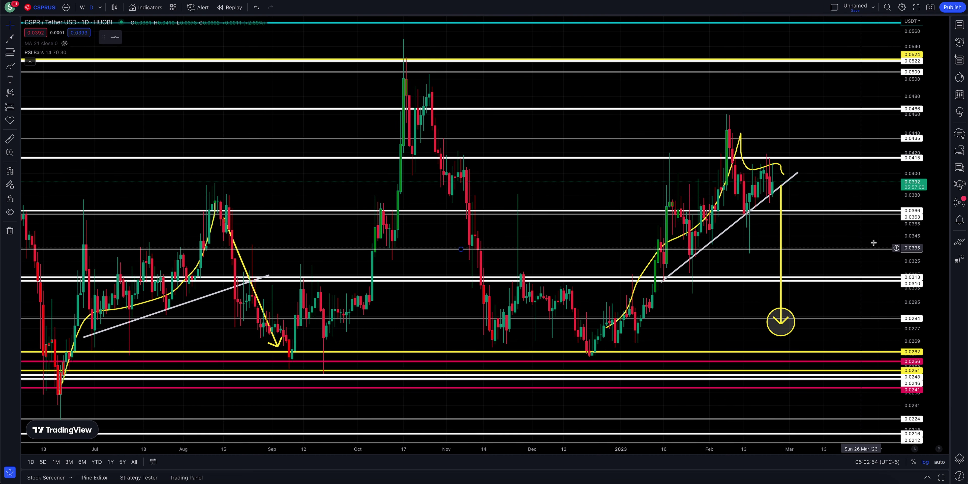
{"action": "scroll", "coordinate": [864, 239], "scroll_direction": "down", "scroll_amount": 3}
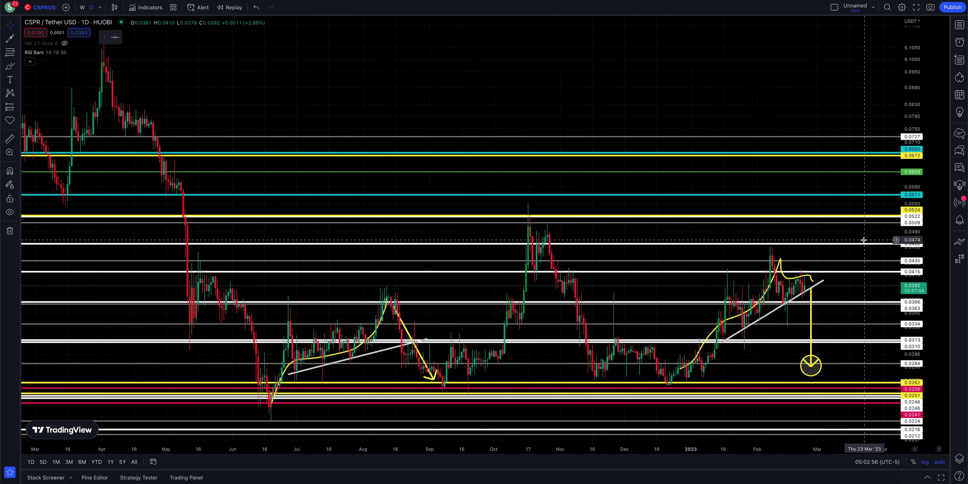
{"action": "scroll", "coordinate": [862, 244], "scroll_direction": "down", "scroll_amount": 1}
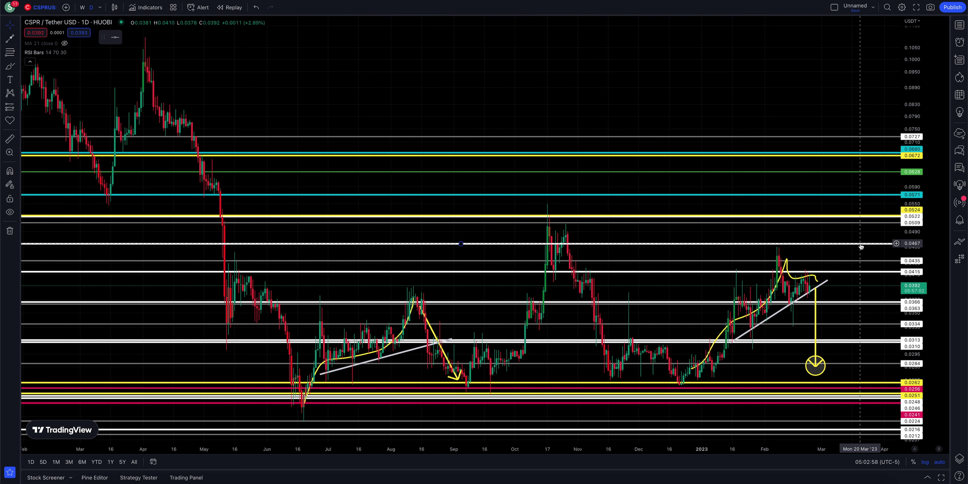
{"action": "scroll", "coordinate": [861, 246], "scroll_direction": "down", "scroll_amount": 2}
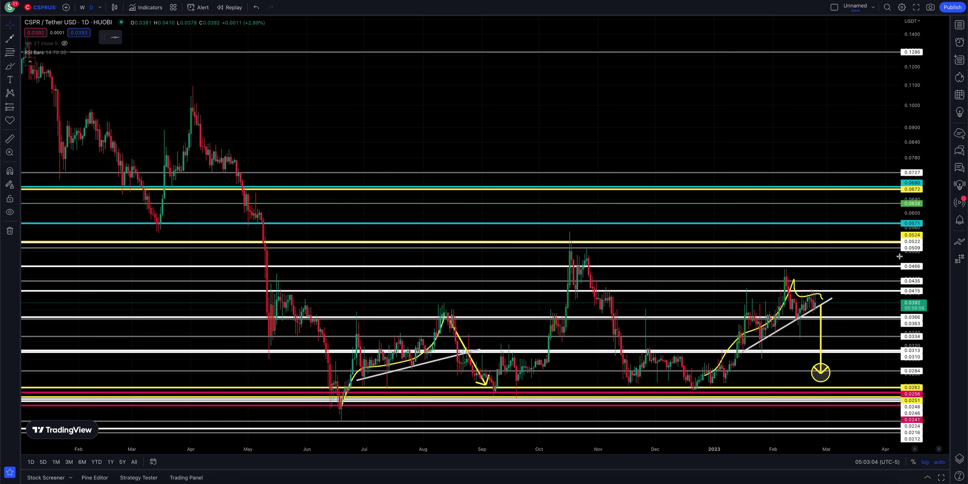
Examine the full price history since the 2021 launch, including the upper levels at 5.2600 and 7.3600
{"action": "left_click_drag", "start_coordinate": [882, 259], "coordinate": [828, 261]}
{"action": "scroll", "coordinate": [828, 263], "scroll_direction": "down", "scroll_amount": 1}
{"action": "scroll", "coordinate": [827, 263], "scroll_direction": "down", "scroll_amount": 4}
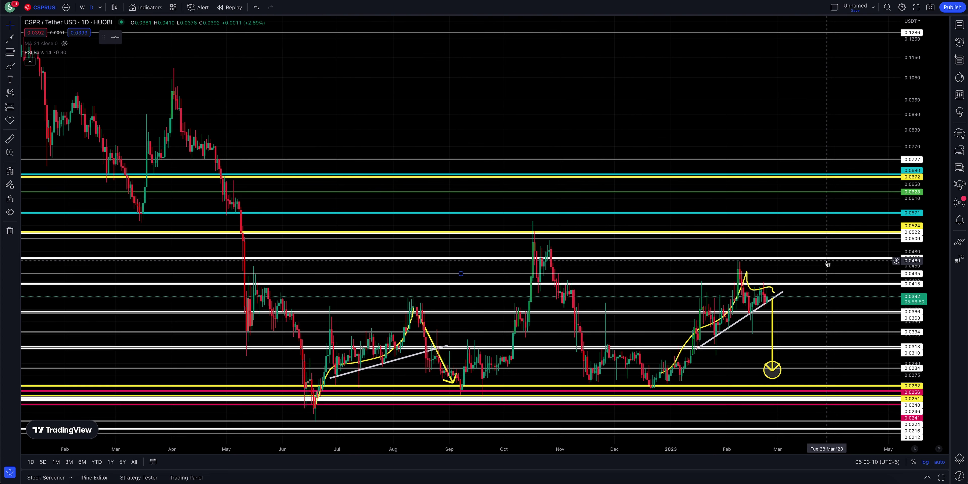
{"action": "scroll", "coordinate": [828, 263], "scroll_direction": "down", "scroll_amount": 3}
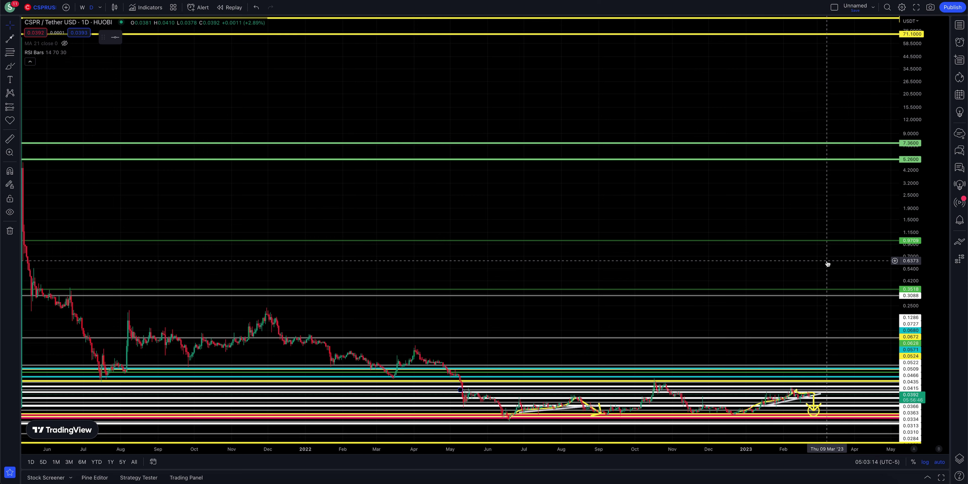
{"action": "scroll", "coordinate": [847, 255], "scroll_direction": "up", "scroll_amount": 2}
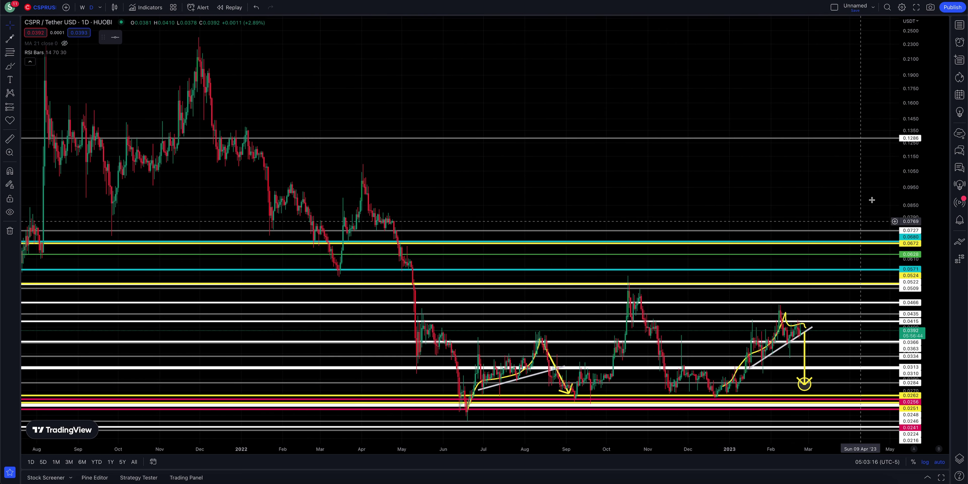
{"action": "scroll", "coordinate": [876, 220], "scroll_direction": "down", "scroll_amount": 3}
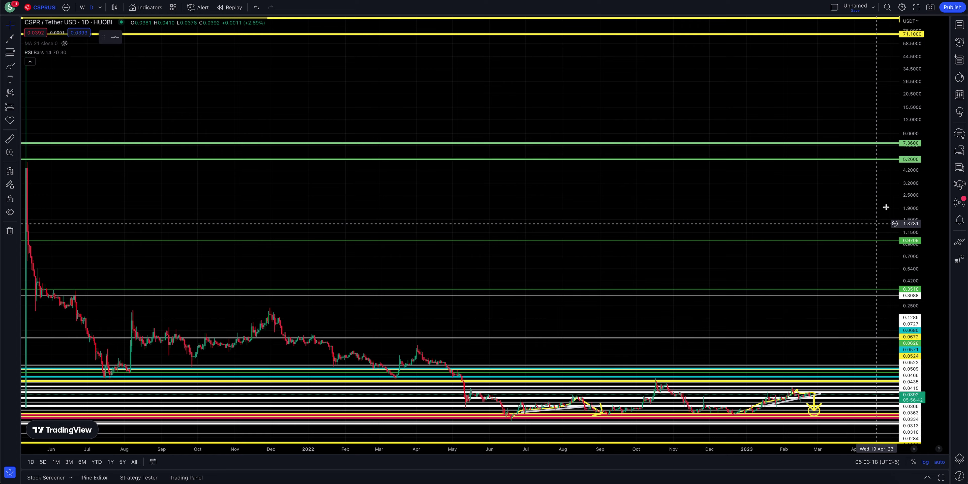
{"action": "scroll", "coordinate": [877, 224], "scroll_direction": "up", "scroll_amount": 1}
{"action": "scroll", "coordinate": [854, 160], "scroll_direction": "down", "scroll_amount": 2}
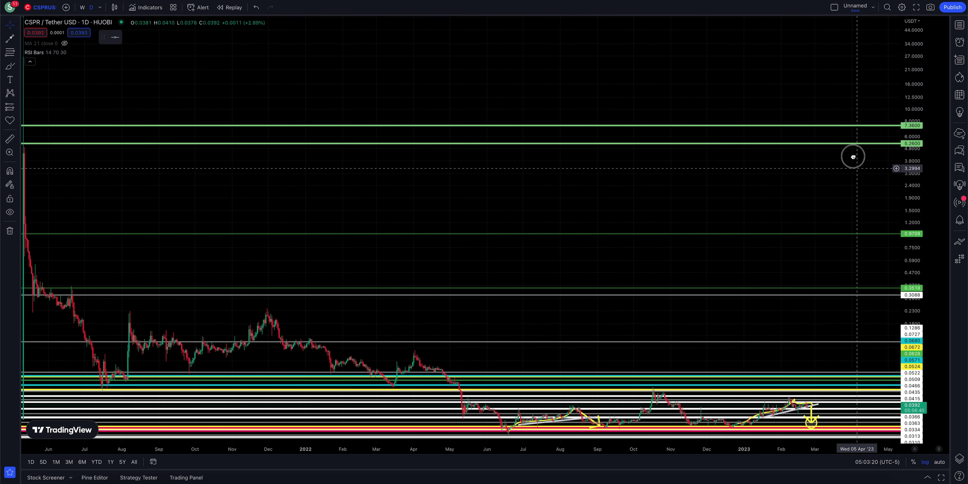
{"action": "left_click_drag", "start_coordinate": [69, 441], "coordinate": [181, 438]}
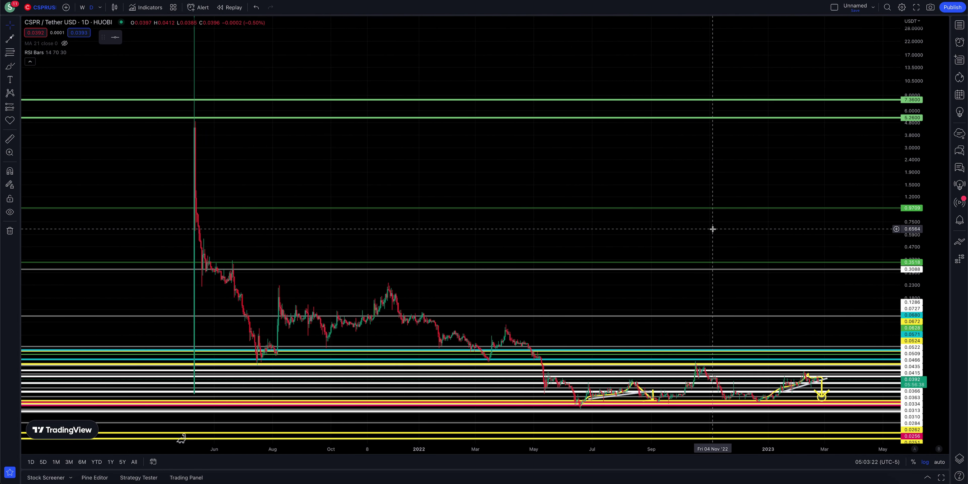
{"action": "scroll", "coordinate": [713, 229], "scroll_direction": "up", "scroll_amount": 1}
{"action": "left_click_drag", "start_coordinate": [713, 232], "coordinate": [687, 233]}
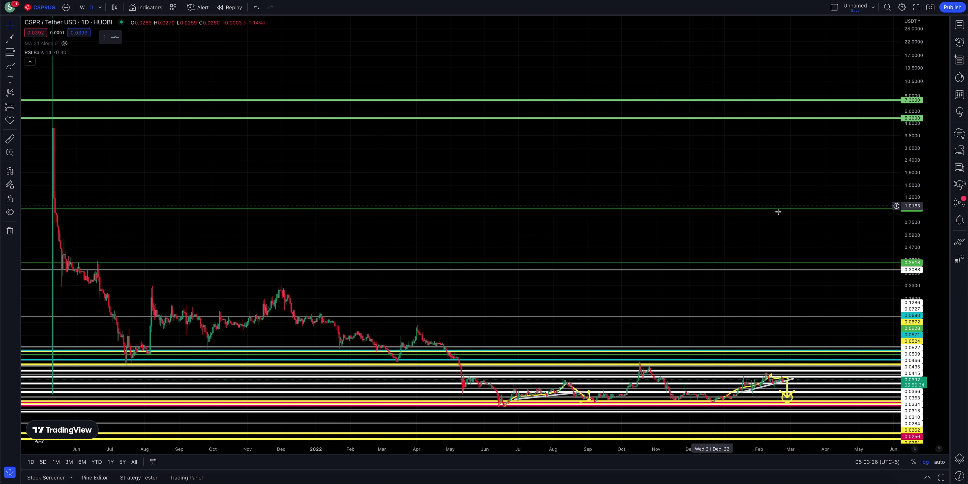
{"action": "mouse_move", "coordinate": [669, 150]}
{"action": "left_mouse_down"}
{"action": "mouse_move", "coordinate": [677, 154]}
{"action": "mouse_move", "coordinate": [658, 153]}
{"action": "left_mouse_up"}
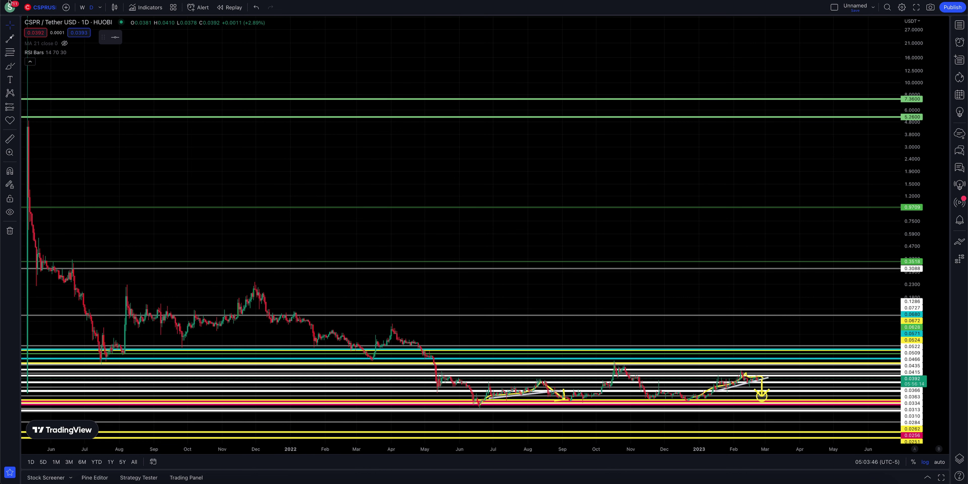
Measure the potential rise from about the current price up to the 7.3600 level, and clear the measurement
{"action": "left_click", "coordinate": [9, 139]}
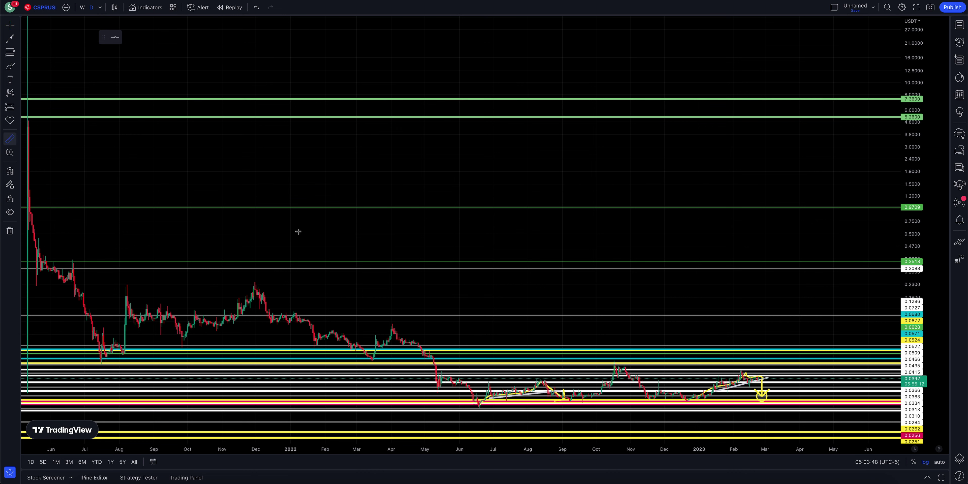
{"action": "left_click", "coordinate": [783, 377]}
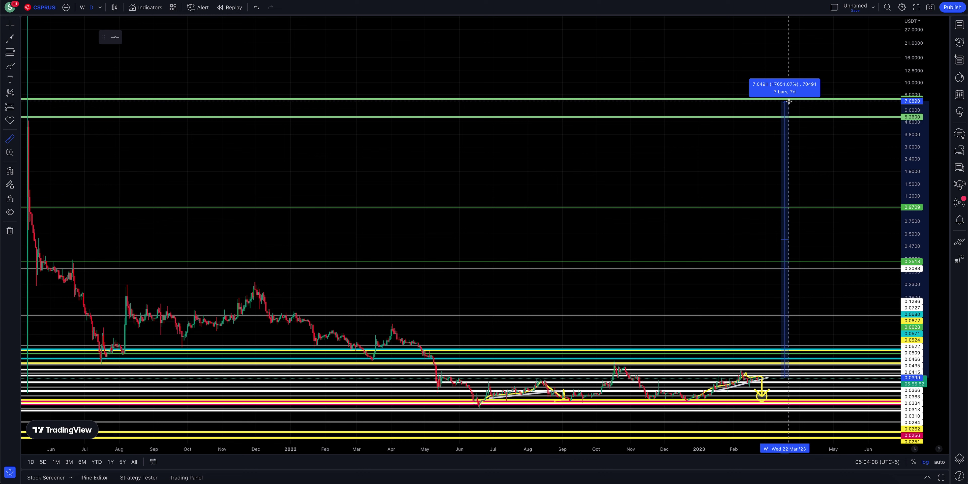
{"action": "key", "text": "Escape"}
Trace a temporary arrow above the 2021 to early 2022 price decline, near the 0.9709 level, and discard it
{"action": "left_click", "coordinate": [10, 38]}
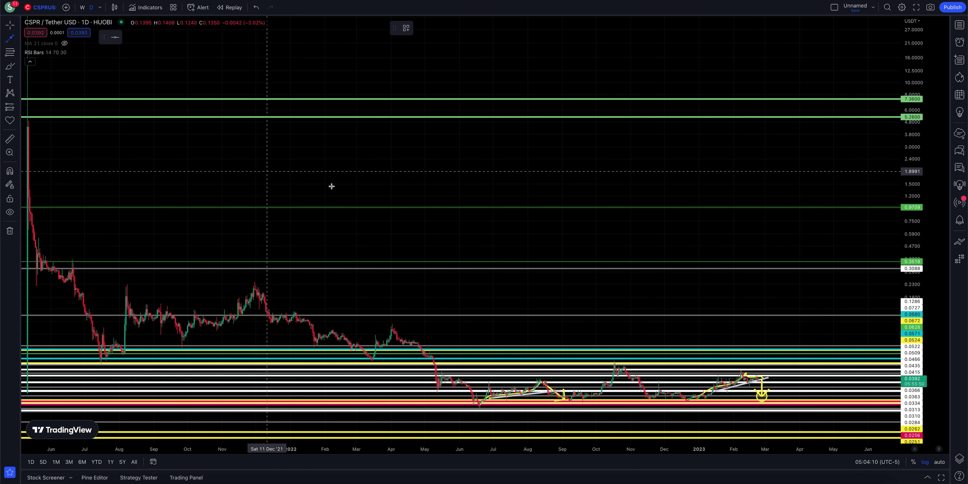
{"action": "mouse_move", "coordinate": [333, 190]}
{"action": "left_mouse_down"}
{"action": "mouse_move", "coordinate": [35, 121]}
{"action": "mouse_move", "coordinate": [47, 143]}
{"action": "mouse_move", "coordinate": [39, 105]}
{"action": "mouse_move", "coordinate": [82, 76]}
{"action": "mouse_move", "coordinate": [98, 74]}
{"action": "mouse_move", "coordinate": [91, 140]}
{"action": "mouse_move", "coordinate": [113, 242]}
{"action": "mouse_move", "coordinate": [102, 207]}
{"action": "left_mouse_up"}
{"action": "key", "text": "Escape"}
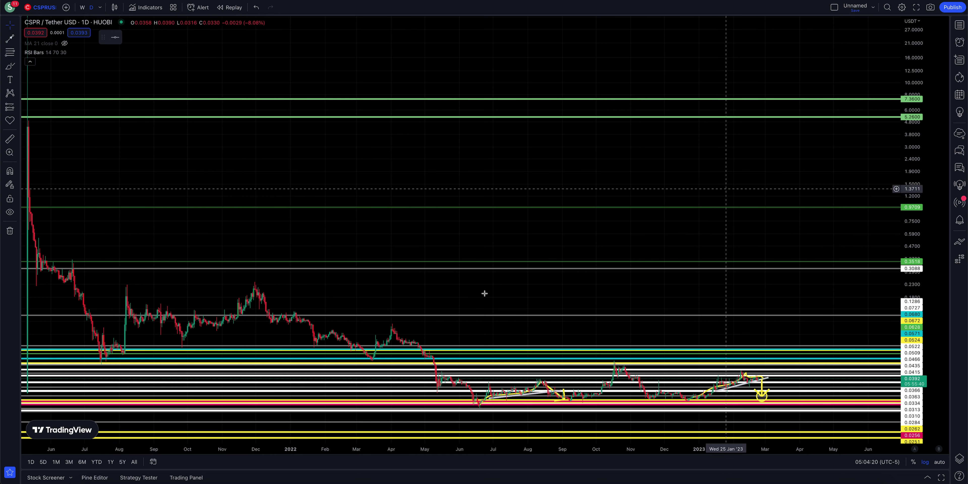
{"action": "scroll", "coordinate": [440, 312], "scroll_direction": "down", "scroll_amount": 2}
{"action": "scroll", "coordinate": [440, 312], "scroll_direction": "down", "scroll_amount": 1}
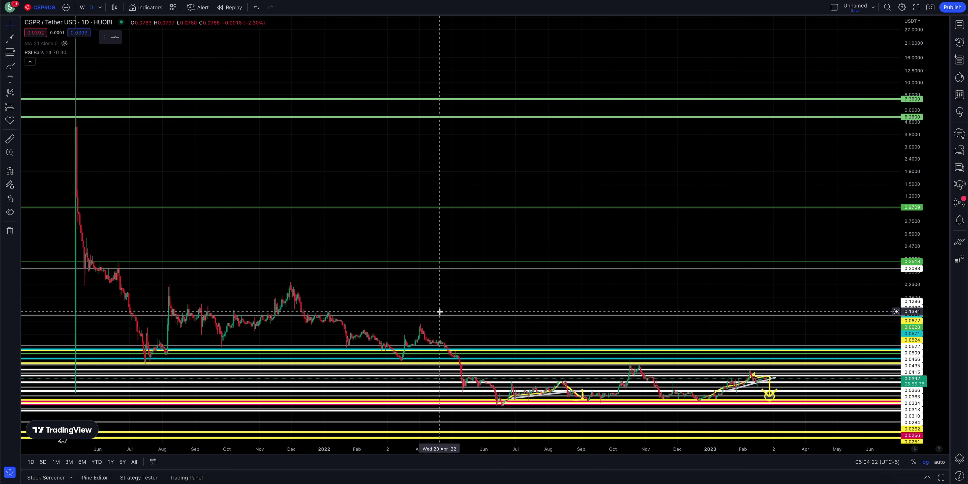
Trace a temporary arrow from about 0.0769 in April 2023 down to near the 0.0628 level in late February, and discard it
{"action": "left_click_drag", "start_coordinate": [782, 157], "coordinate": [752, 157]}
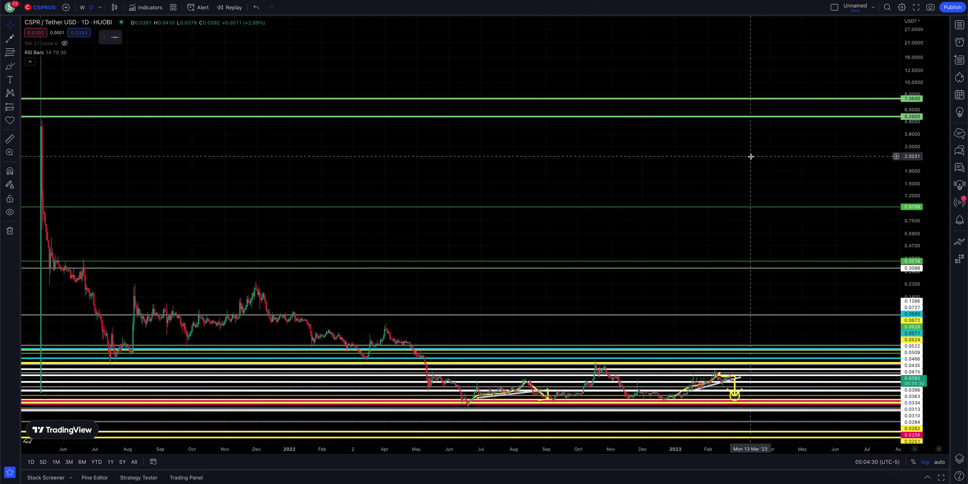
{"action": "left_click_drag", "start_coordinate": [751, 157], "coordinate": [732, 151]}
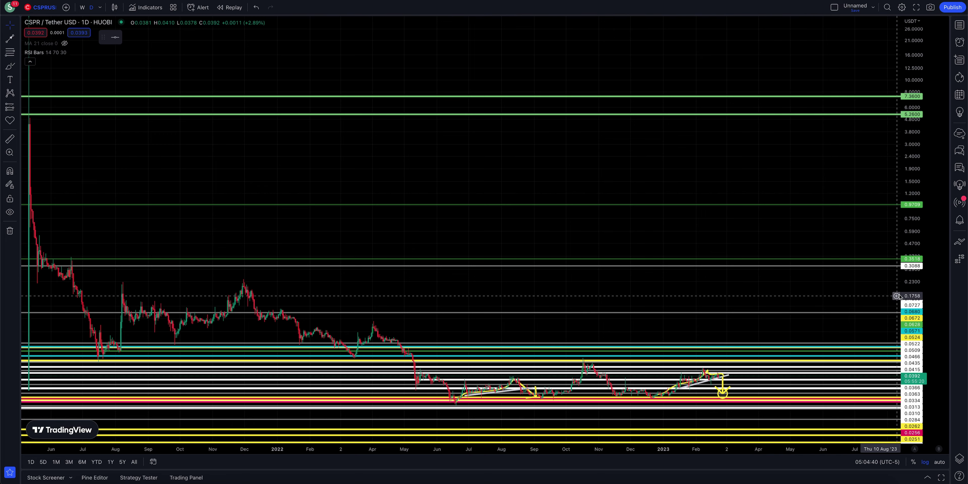
{"action": "scroll", "coordinate": [808, 286], "scroll_direction": "up", "scroll_amount": 5}
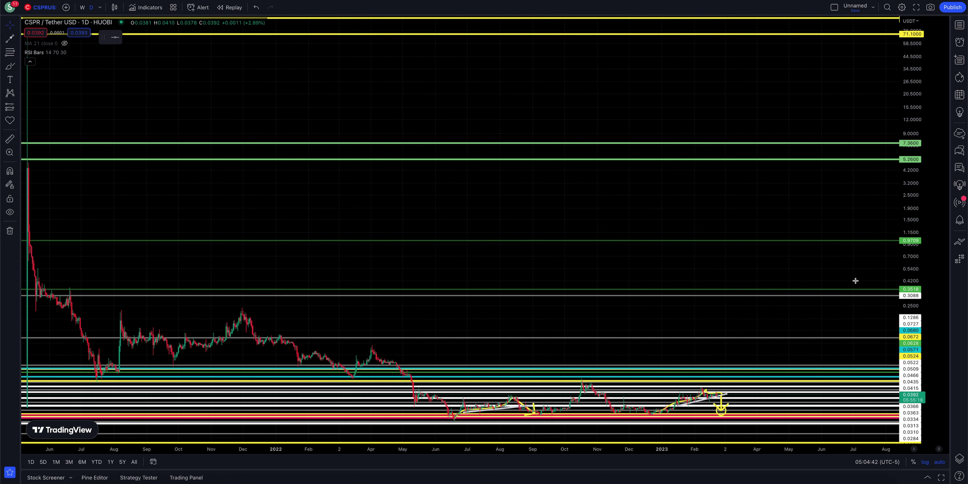
{"action": "scroll", "coordinate": [828, 297], "scroll_direction": "up", "scroll_amount": 3}
{"action": "scroll", "coordinate": [735, 242], "scroll_direction": "left", "scroll_amount": 4}
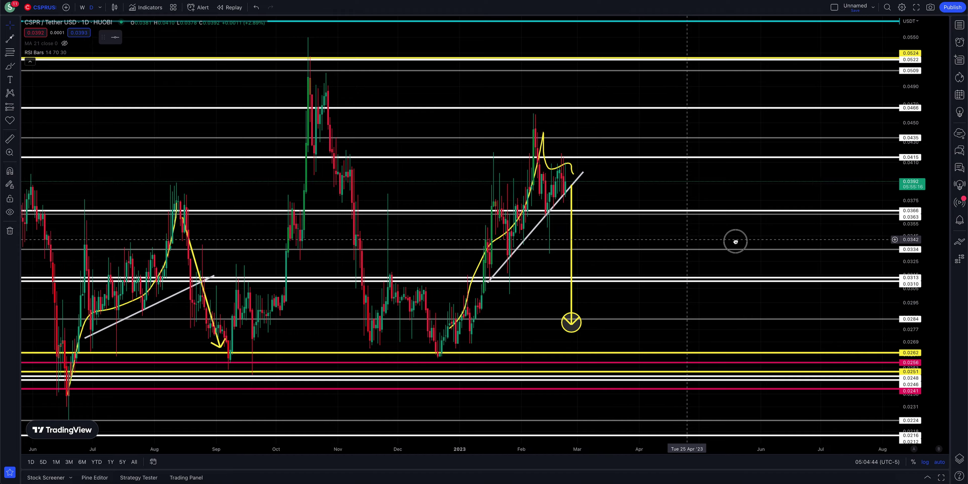
{"action": "key", "text": "alt+t"}
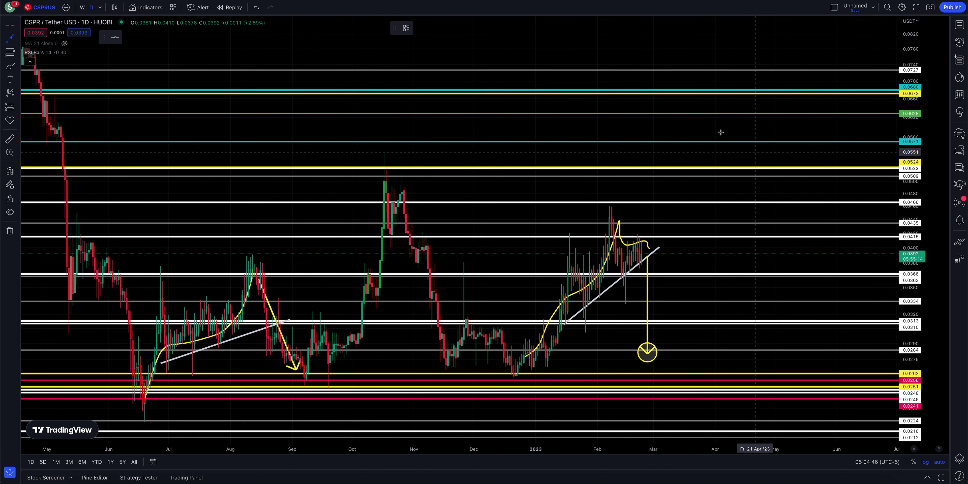
{"action": "left_click", "coordinate": [754, 56]}
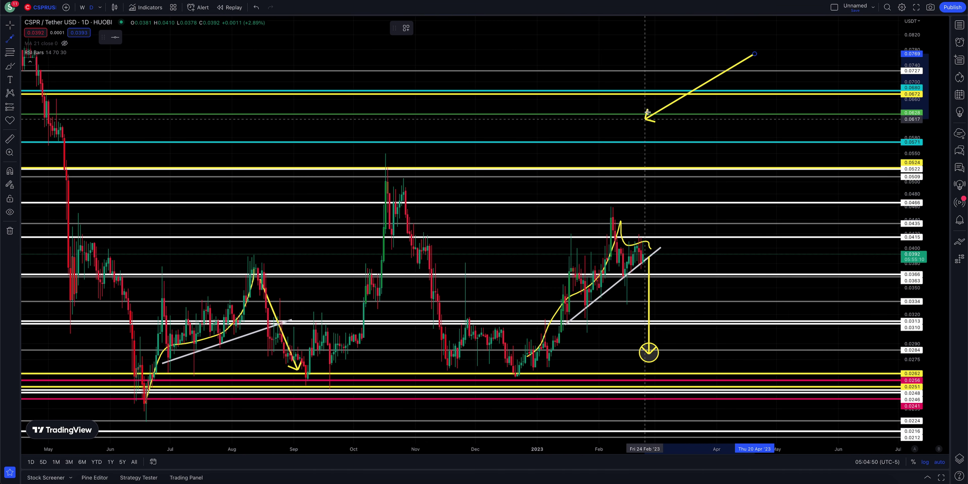
{"action": "key", "text": "Escape"}
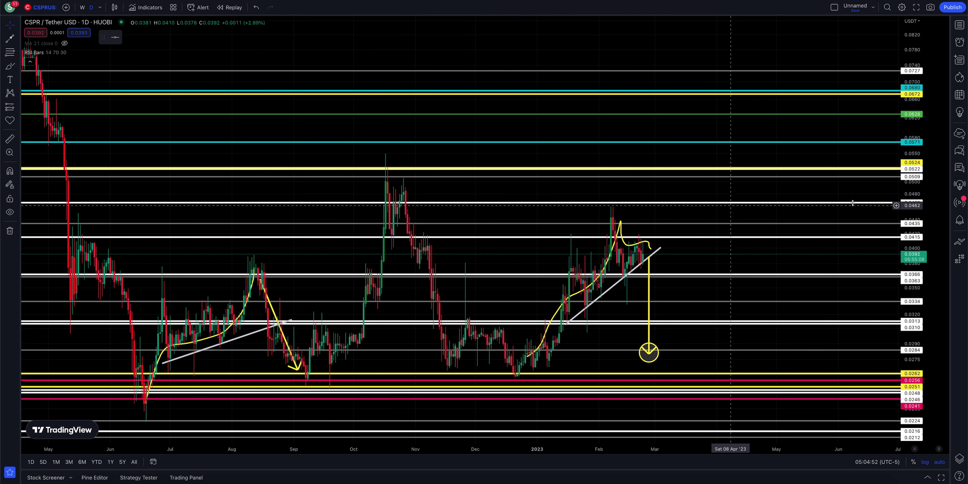
Trace a temporary rising arrow from about 0.0827 in March 2023 up to near the 0.1286 level, and discard it
{"action": "scroll", "coordinate": [786, 297], "scroll_direction": "down", "scroll_amount": 5}
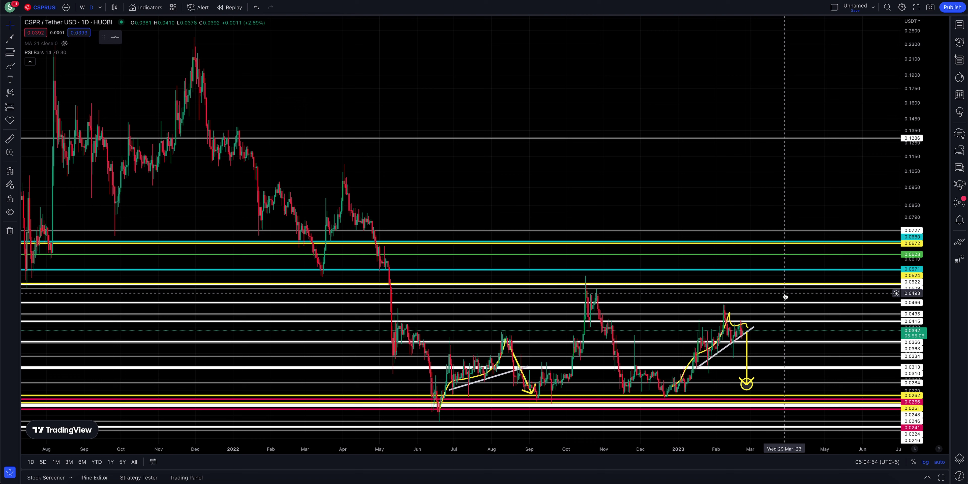
{"action": "scroll", "coordinate": [747, 201], "scroll_direction": "down", "scroll_amount": 2}
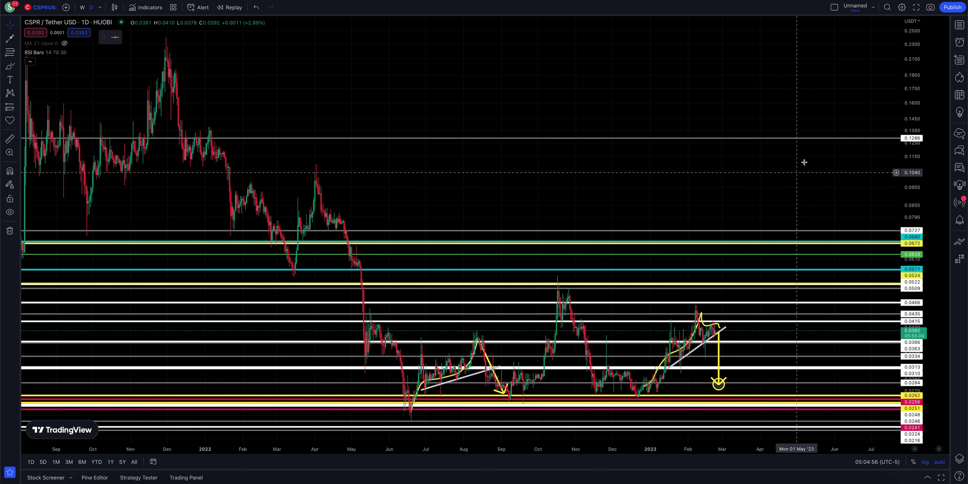
{"action": "left_click", "coordinate": [10, 38]}
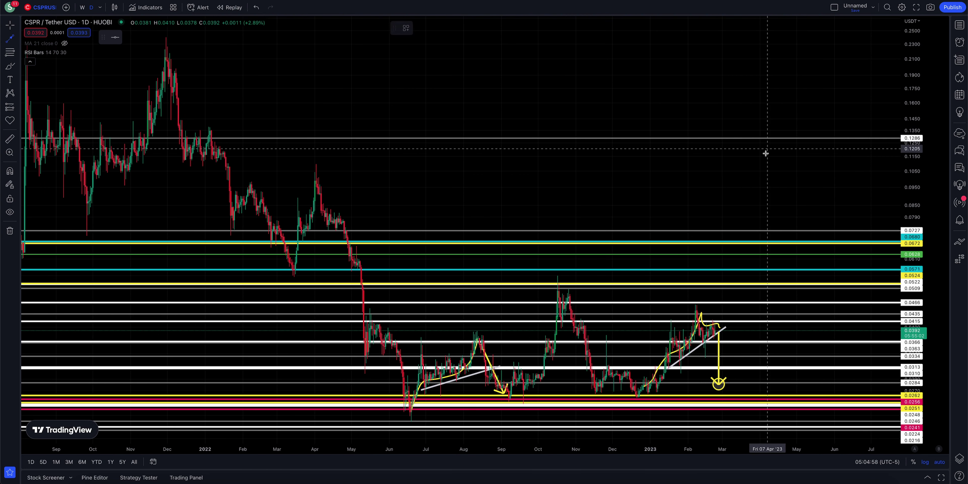
{"action": "left_click", "coordinate": [732, 210]}
{"action": "left_click", "coordinate": [743, 117]}
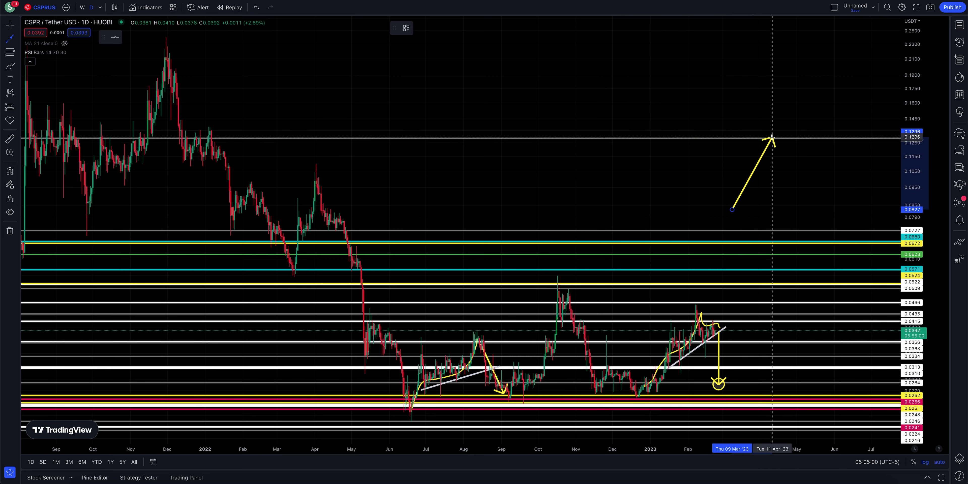
{"action": "key", "text": "Escape"}
Examine the full price history since the 2021 launch against the upper levels at 7.3600, 71.1000 and 99.2230
{"action": "left_click_drag", "start_coordinate": [910, 181], "coordinate": [897, 147]}
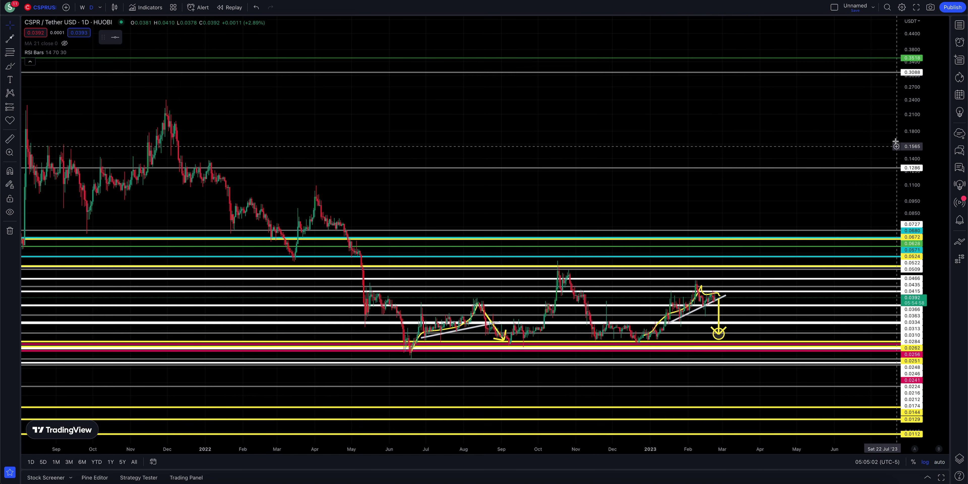
{"action": "scroll", "coordinate": [879, 162], "scroll_direction": "down", "scroll_amount": 1}
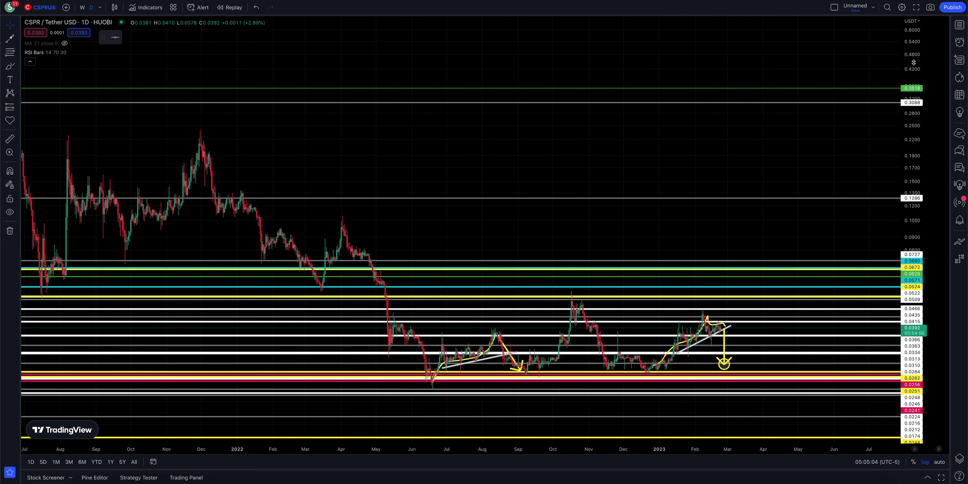
{"action": "left_click_drag", "start_coordinate": [912, 61], "coordinate": [911, 90]}
{"action": "left_click_drag", "start_coordinate": [850, 85], "coordinate": [853, 116]}
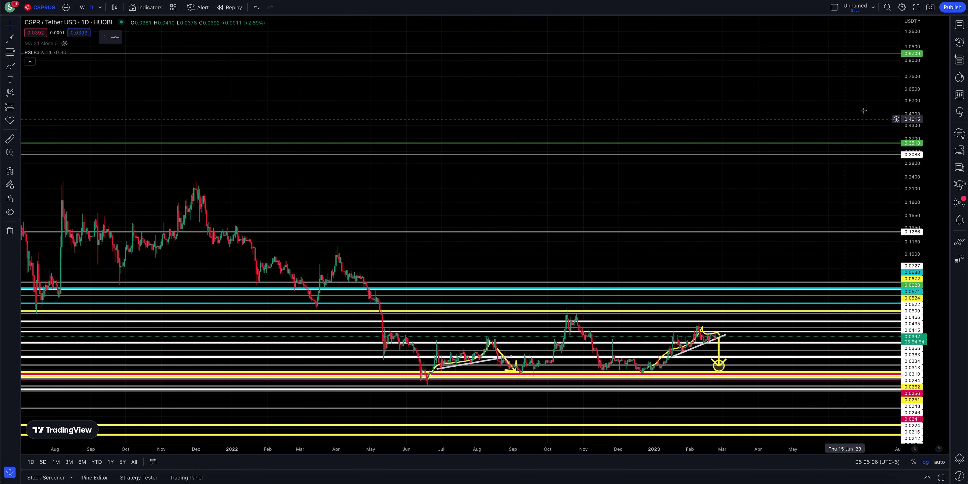
{"action": "scroll", "coordinate": [750, 158], "scroll_direction": "down", "scroll_amount": 5}
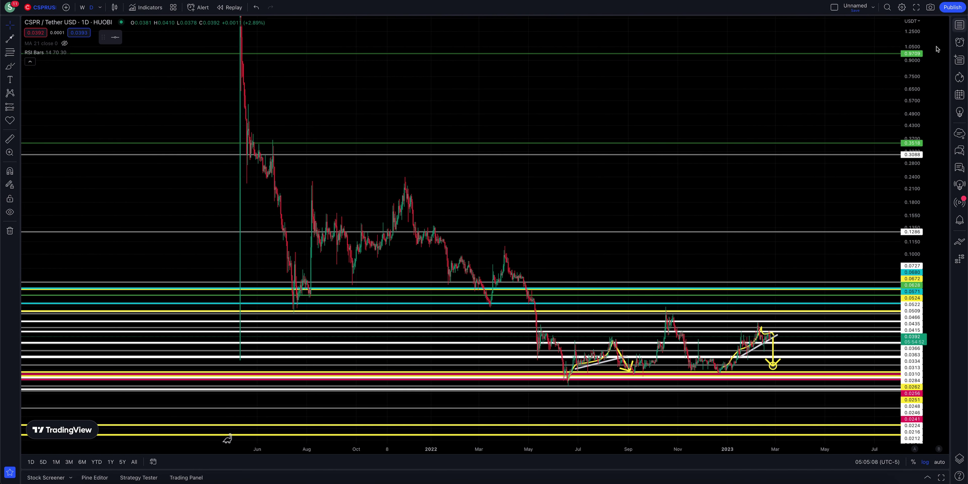
{"action": "scroll", "coordinate": [882, 329], "scroll_direction": "up", "scroll_amount": 2}
{"action": "left_click_drag", "start_coordinate": [920, 92], "coordinate": [923, 276]}
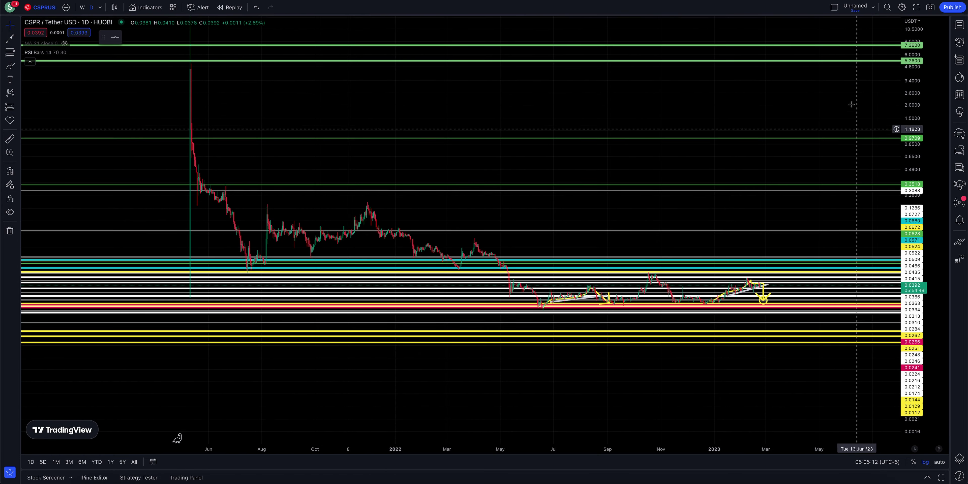
{"action": "left_click_drag", "start_coordinate": [851, 101], "coordinate": [818, 224]}
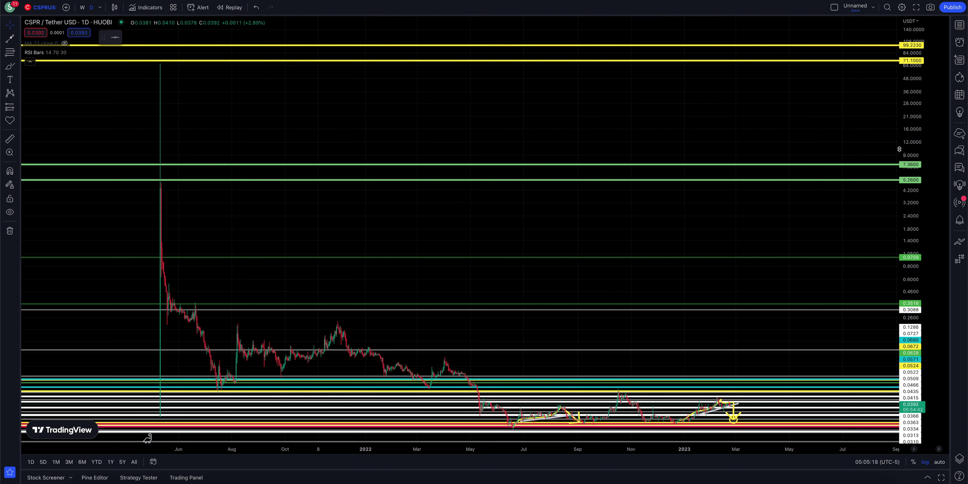
{"action": "left_click_drag", "start_coordinate": [806, 244], "coordinate": [741, 242]}
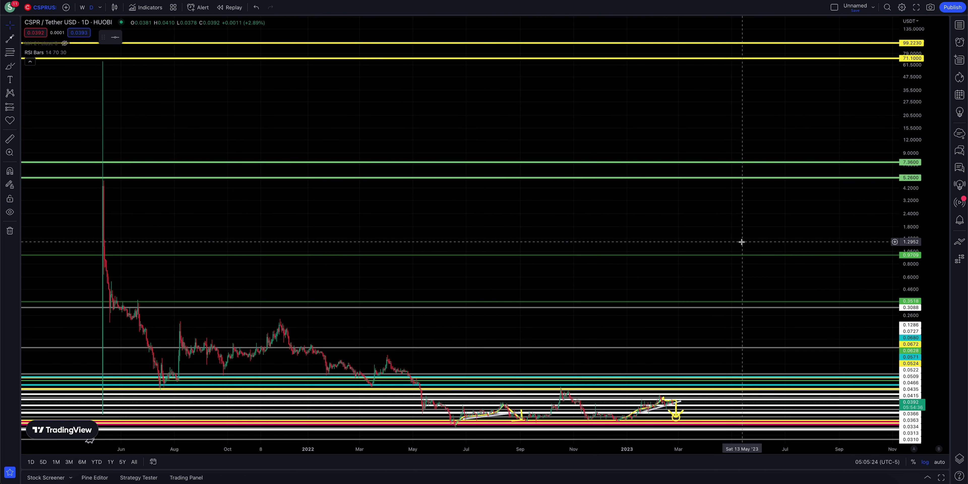
Trace a temporary arrow from about 1.3723 in May 2023 up to just below the 71.1000 level, and discard it
{"action": "left_click", "coordinate": [10, 39]}
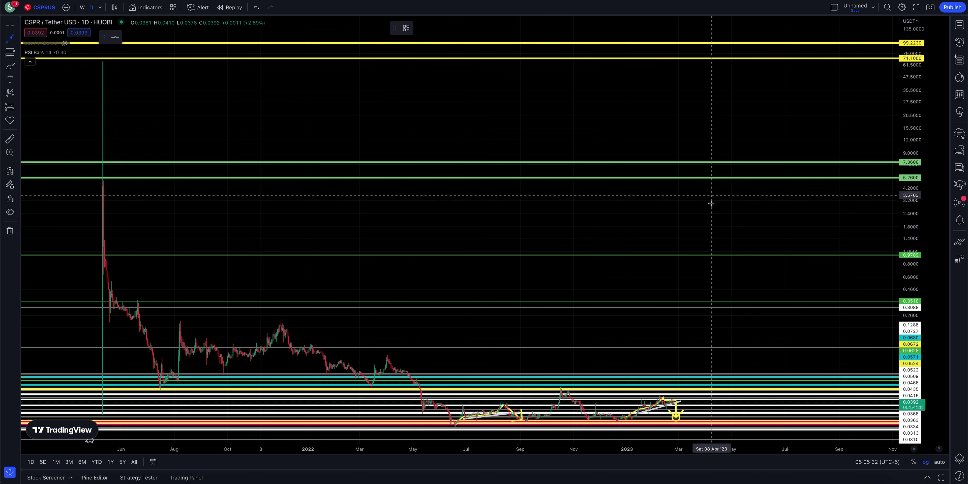
{"action": "left_click", "coordinate": [745, 239]}
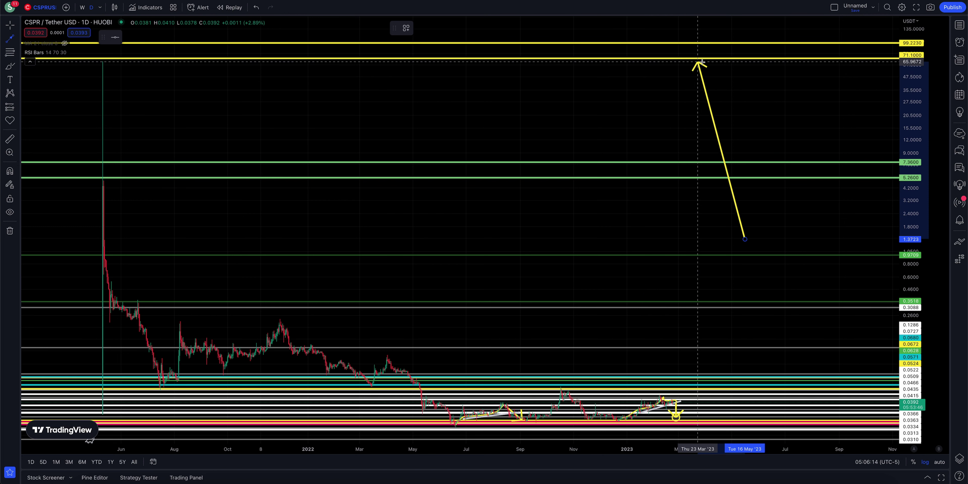
{"action": "key", "text": "Escape"}
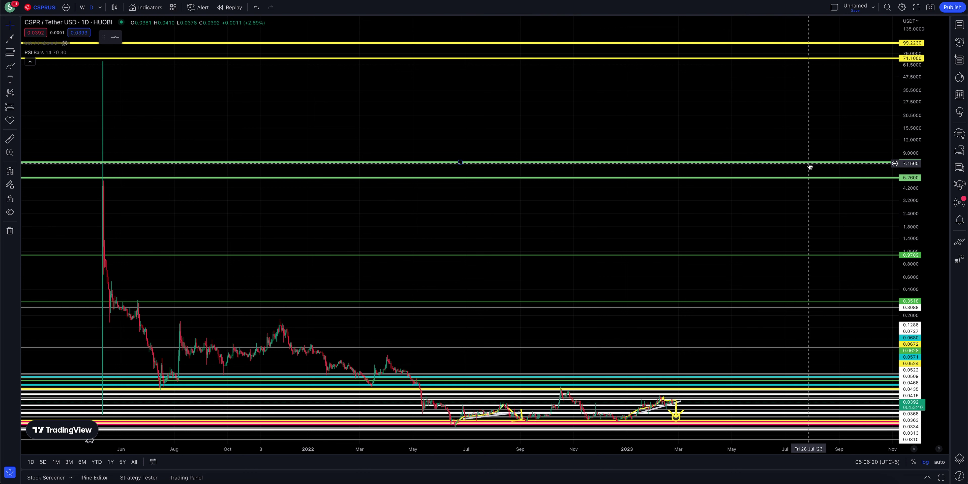
Measure the potential rise from about the current price up to the 99.2230 level, and clear the measurement
{"action": "left_click", "coordinate": [9, 138]}
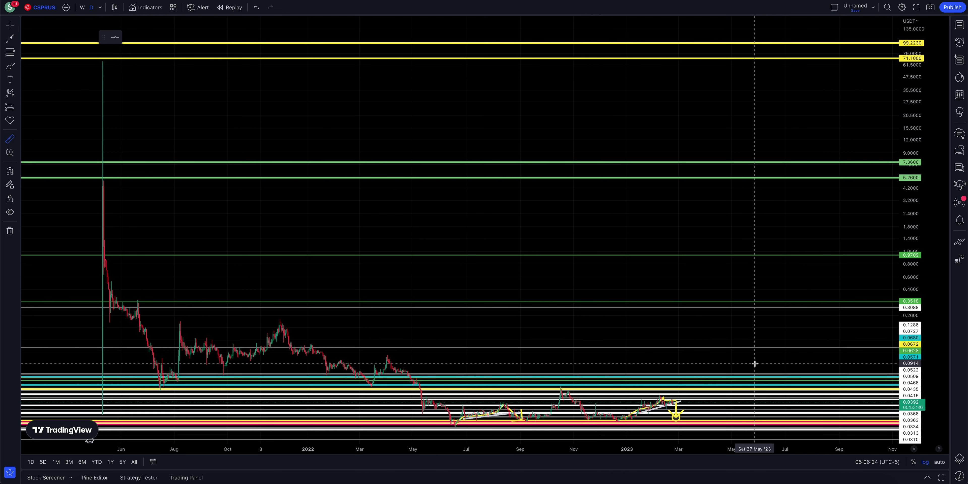
{"action": "left_click", "coordinate": [753, 402]}
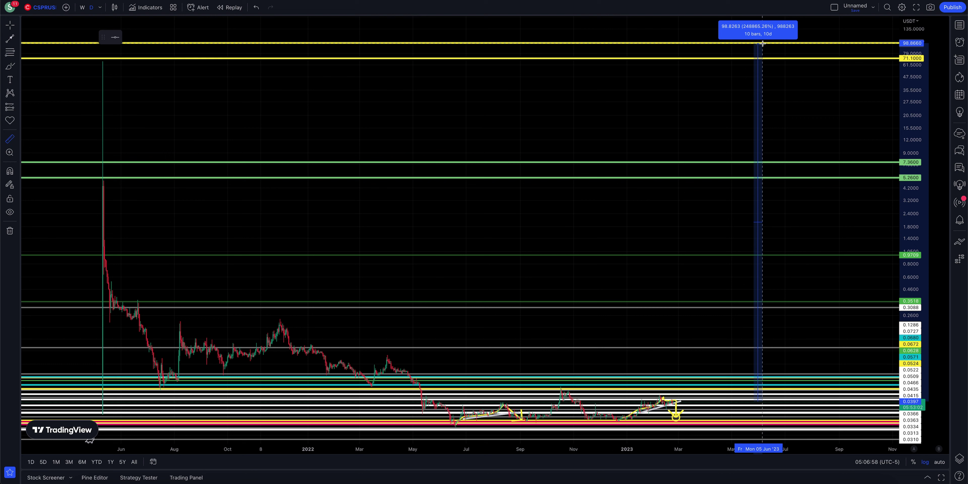
{"action": "left_click", "coordinate": [762, 43]}
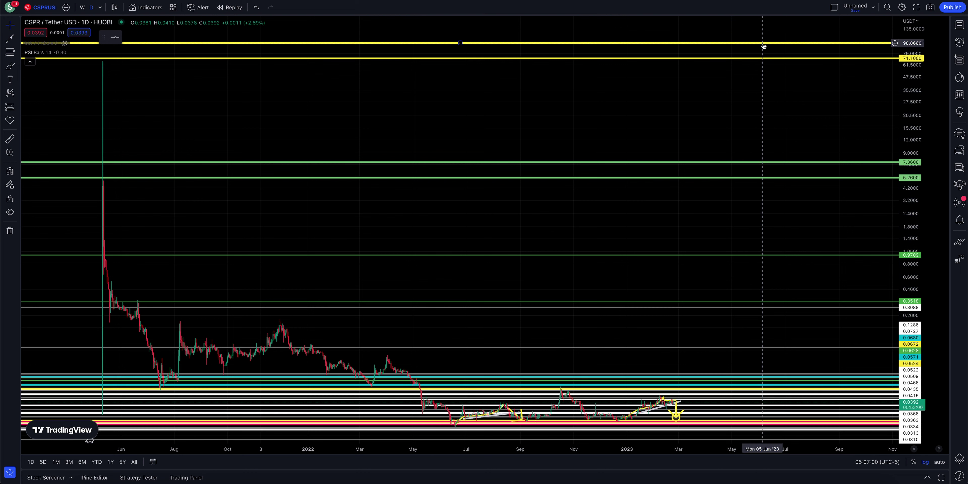
Restore the automatic price scale and examine both marked rally patterns and the projected drop towards the 0.0284 level
{"action": "scroll", "coordinate": [744, 174], "scroll_direction": "up", "scroll_amount": 3}
{"action": "scroll", "coordinate": [744, 174], "scroll_direction": "up", "scroll_amount": 2}
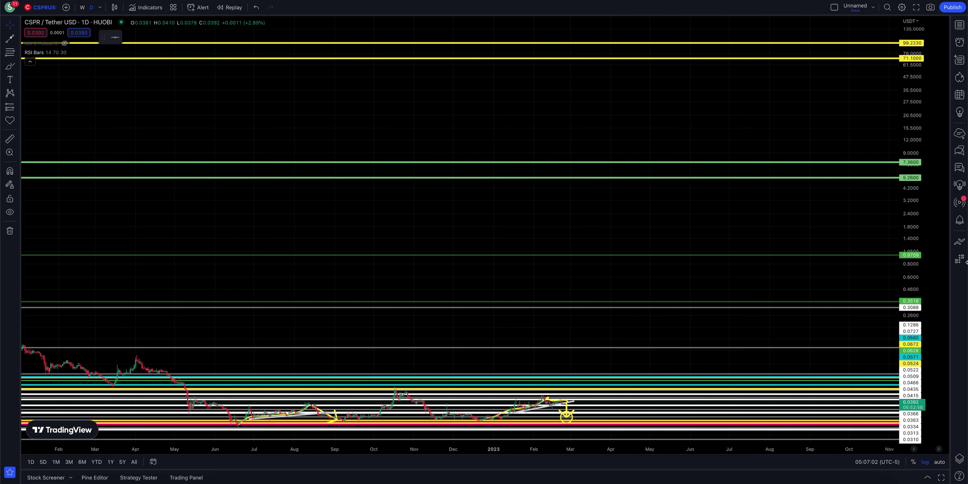
{"action": "double_click", "coordinate": [919, 433]}
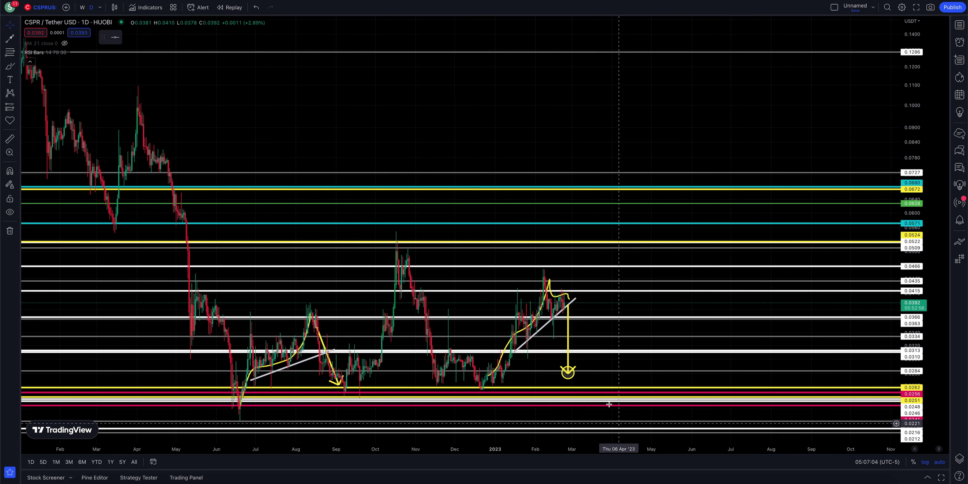
{"action": "left_click_drag", "start_coordinate": [547, 290], "coordinate": [622, 293]}
{"action": "scroll", "coordinate": [639, 293], "scroll_direction": "up", "scroll_amount": 2}
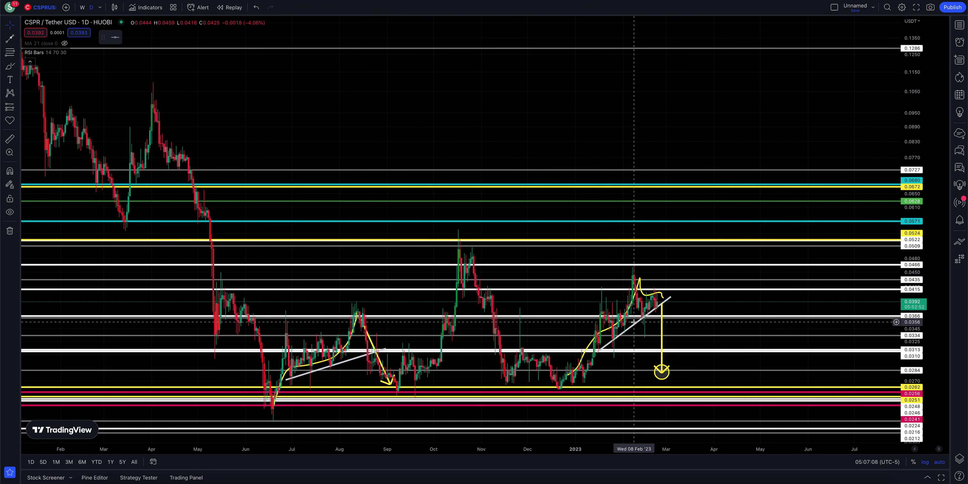
{"action": "scroll", "coordinate": [641, 312], "scroll_direction": "up", "scroll_amount": 1}
{"action": "left_click_drag", "start_coordinate": [676, 305], "coordinate": [694, 305]}
{"action": "scroll", "coordinate": [662, 278], "scroll_direction": "up", "scroll_amount": 2}
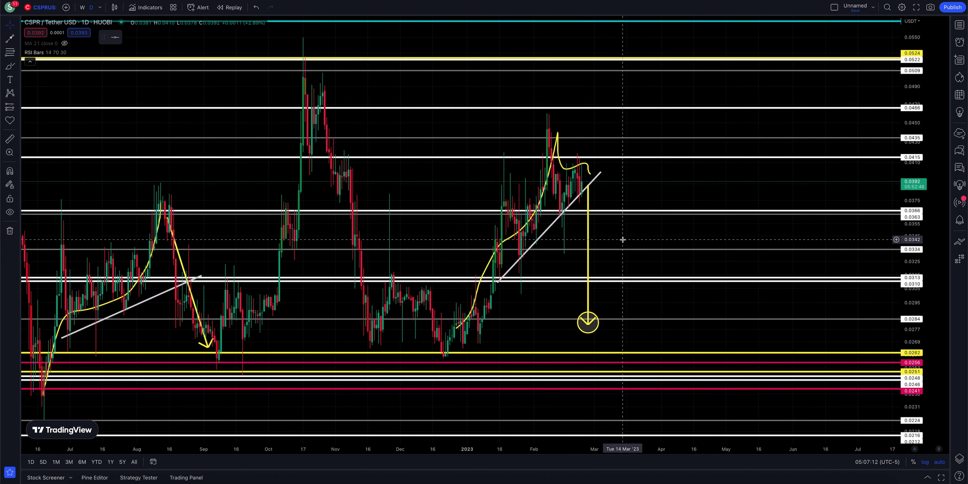
{"action": "left_click_drag", "start_coordinate": [656, 245], "coordinate": [775, 248]}
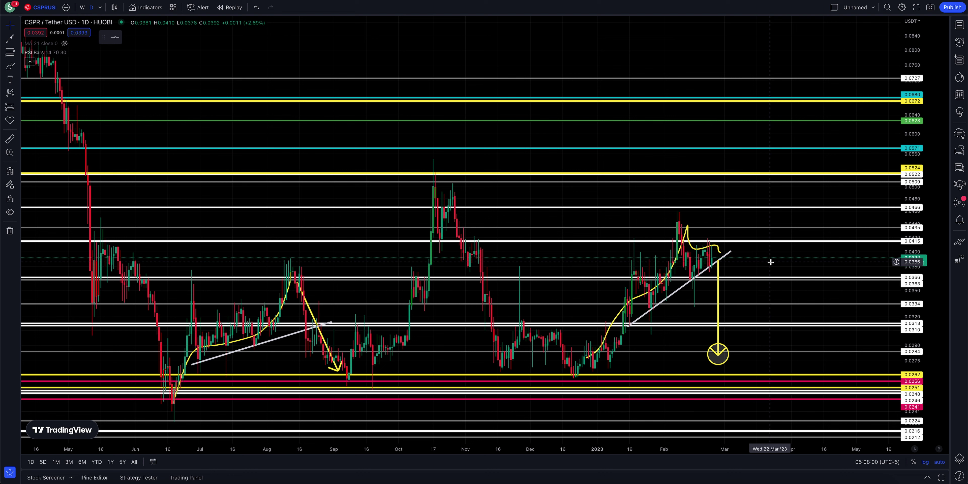
{"action": "scroll", "coordinate": [771, 262], "scroll_direction": "up", "scroll_amount": 1}
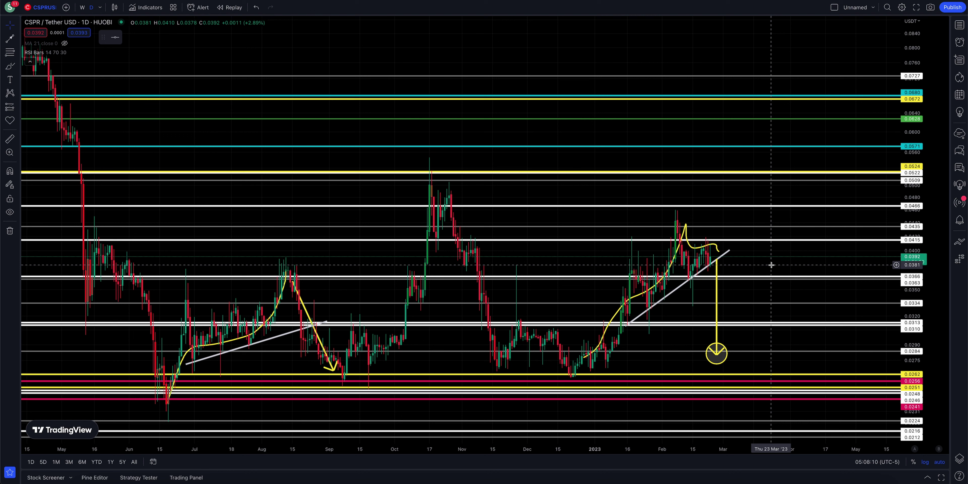
{"action": "mouse_move", "coordinate": [773, 266]}
{"action": "left_mouse_down"}
{"action": "mouse_move", "coordinate": [782, 266]}
{"action": "mouse_move", "coordinate": [766, 268]}
{"action": "left_mouse_up"}
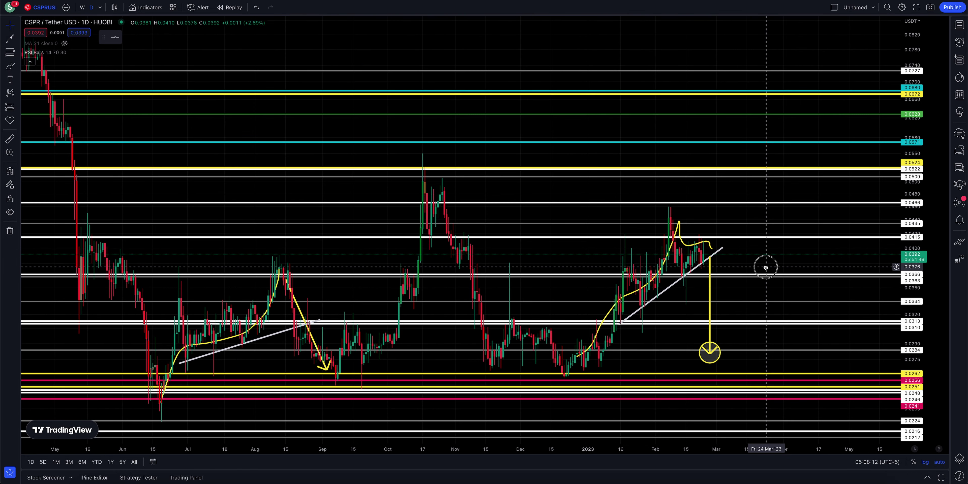
Trace a temporary falling arrow beside the current rally from about 0.0400 to about 0.0319, and discard it
{"action": "left_click", "coordinate": [11, 38]}
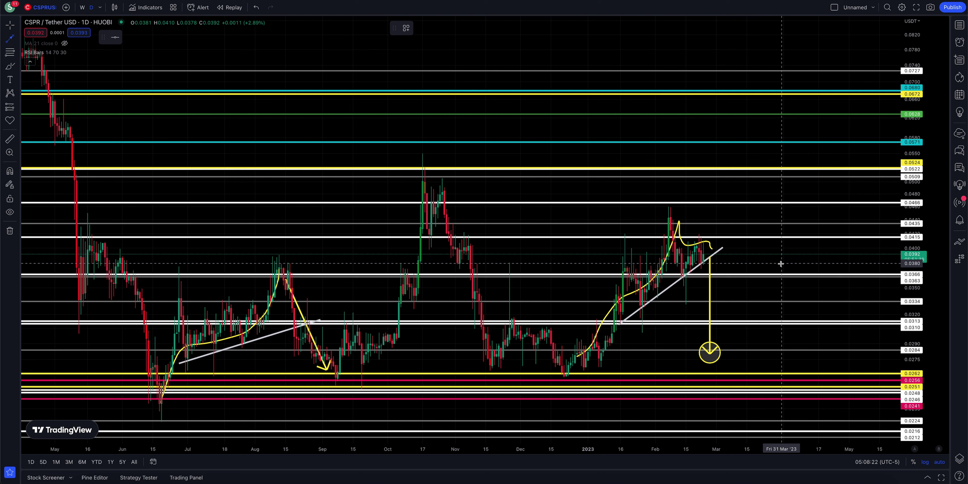
{"action": "mouse_move", "coordinate": [782, 240]}
{"action": "left_mouse_down"}
{"action": "mouse_move", "coordinate": [702, 253]}
{"action": "mouse_move", "coordinate": [616, 296]}
{"action": "mouse_move", "coordinate": [717, 252]}
{"action": "mouse_move", "coordinate": [746, 327]}
{"action": "mouse_move", "coordinate": [738, 354]}
{"action": "mouse_move", "coordinate": [708, 352]}
{"action": "mouse_move", "coordinate": [735, 355]}
{"action": "mouse_move", "coordinate": [551, 352]}
{"action": "mouse_move", "coordinate": [164, 390]}
{"action": "mouse_move", "coordinate": [280, 276]}
{"action": "mouse_move", "coordinate": [324, 367]}
{"action": "mouse_move", "coordinate": [263, 323]}
{"action": "mouse_move", "coordinate": [147, 385]}
{"action": "mouse_move", "coordinate": [184, 363]}
{"action": "mouse_move", "coordinate": [235, 291]}
{"action": "mouse_move", "coordinate": [325, 374]}
{"action": "mouse_move", "coordinate": [637, 331]}
{"action": "mouse_move", "coordinate": [886, 340]}
{"action": "mouse_move", "coordinate": [844, 339]}
{"action": "mouse_move", "coordinate": [783, 317]}
{"action": "left_mouse_up"}
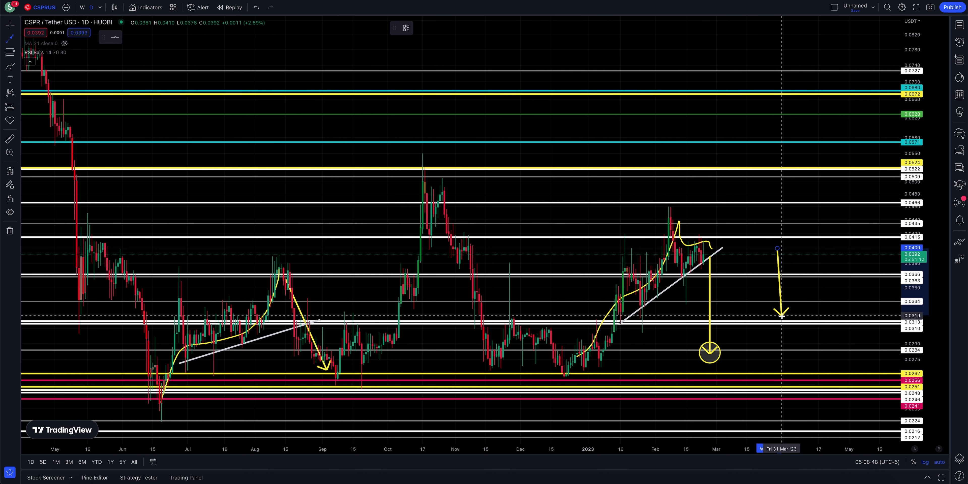
{"action": "key", "text": "Escape"}
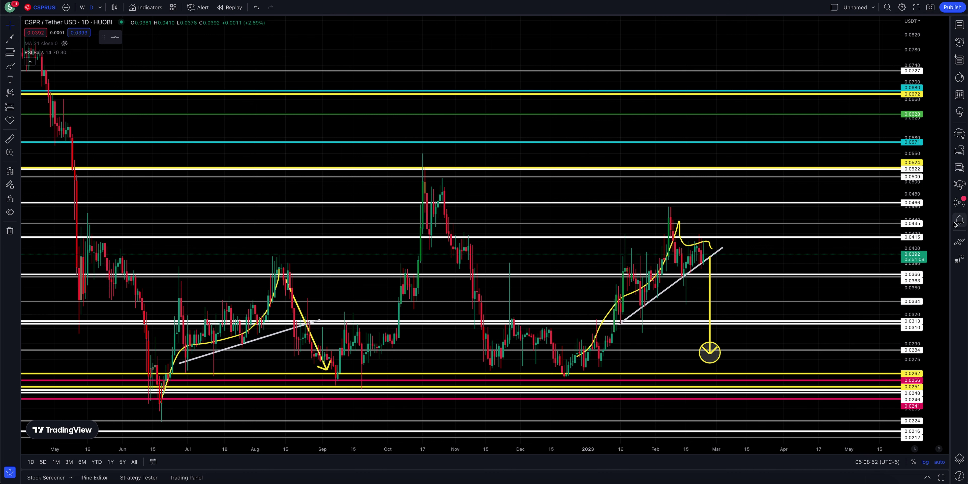
{"action": "scroll", "coordinate": [716, 227], "scroll_direction": "down", "scroll_amount": 5}
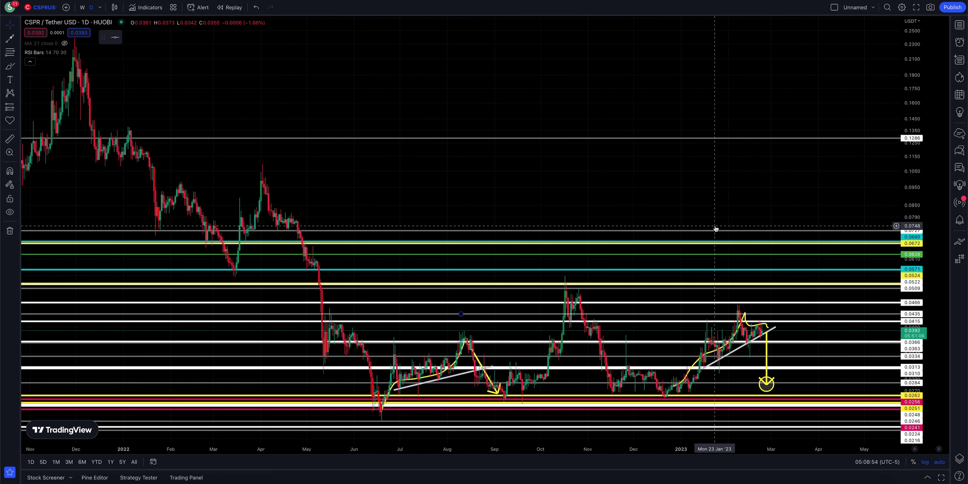
Trace a temporary rising arrow from about 0.5153 in March 2023 up to about 5.77, between the 5.2800 and 7.3600 levels, and discard it
{"action": "scroll", "coordinate": [714, 226], "scroll_direction": "down", "scroll_amount": 2}
{"action": "left_click_drag", "start_coordinate": [703, 260], "coordinate": [662, 263]}
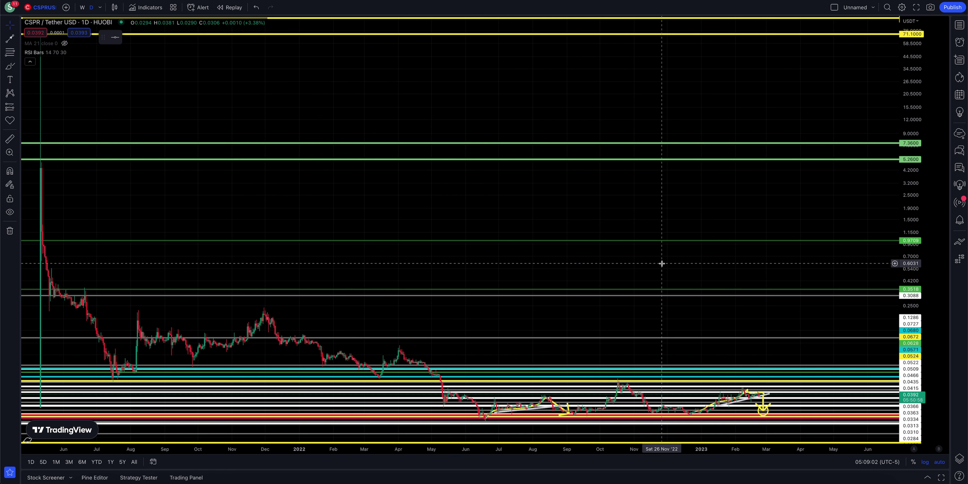
{"action": "left_click", "coordinate": [6, 40]}
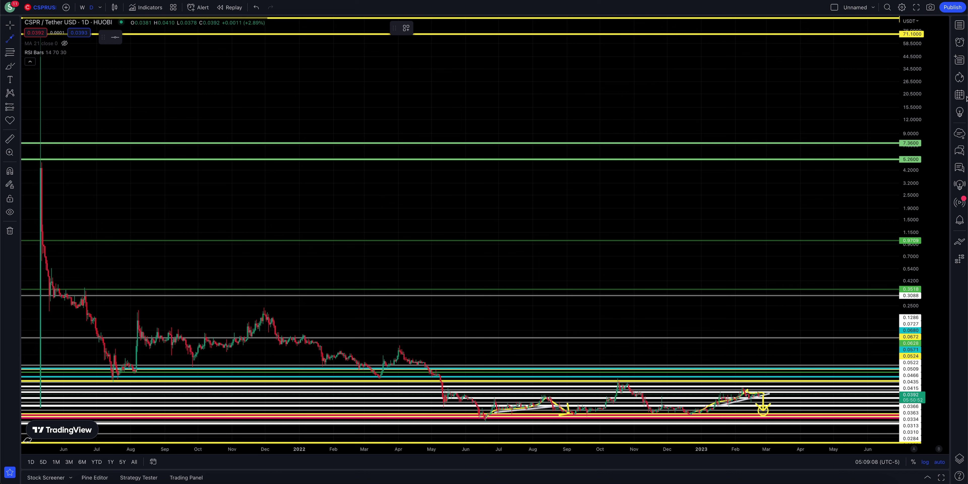
{"action": "left_click", "coordinate": [779, 272]}
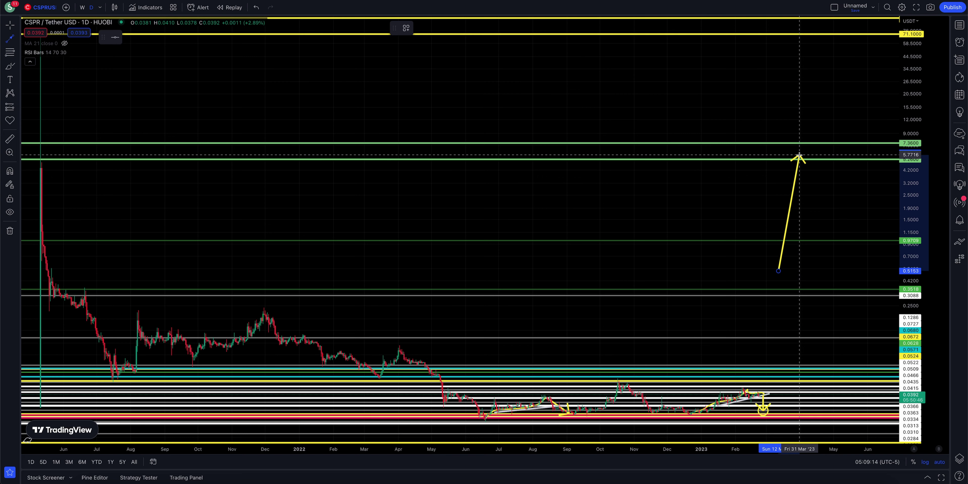
{"action": "key", "text": "Escape"}
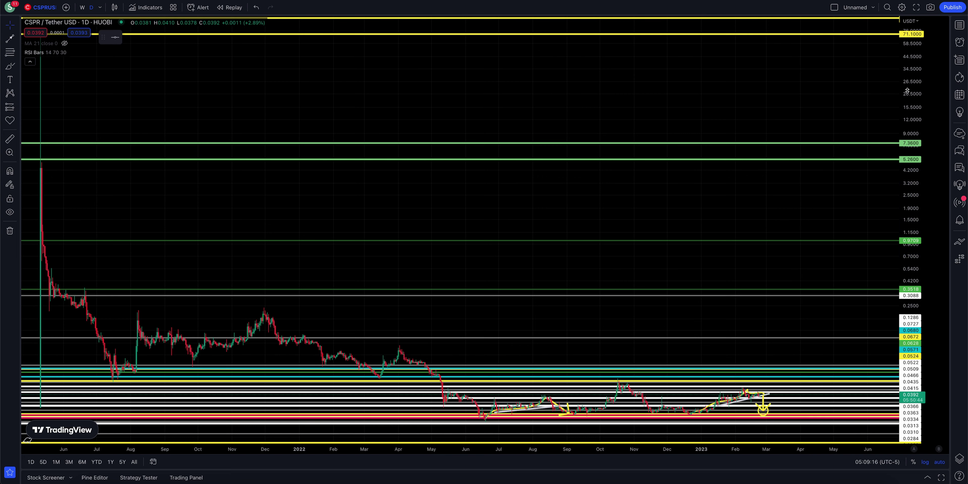
Compress the price scale, trace a temporary arrow from about 2.0762 up to about 80.66, between the 71.1000 and 99.2230 levels, and discard it
{"action": "left_click_drag", "start_coordinate": [907, 92], "coordinate": [836, 110]}
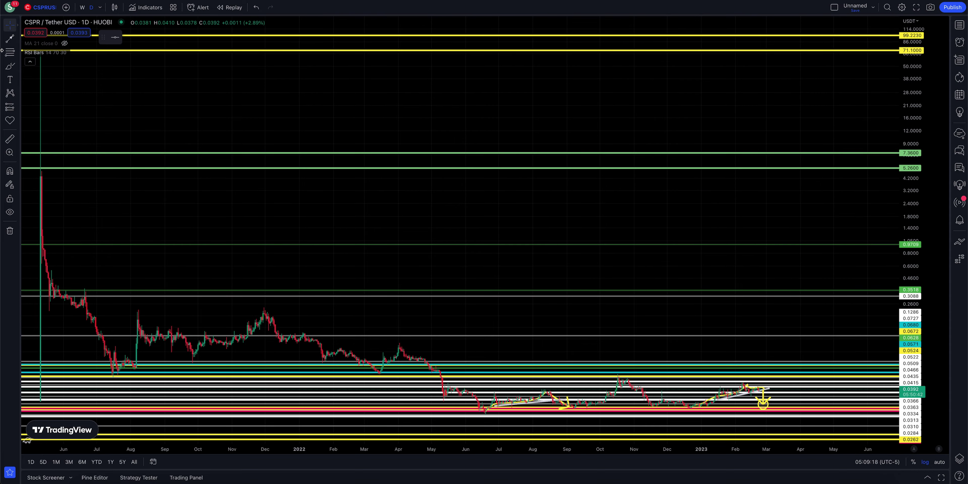
{"action": "left_click", "coordinate": [10, 40]}
{"action": "left_click", "coordinate": [732, 209]}
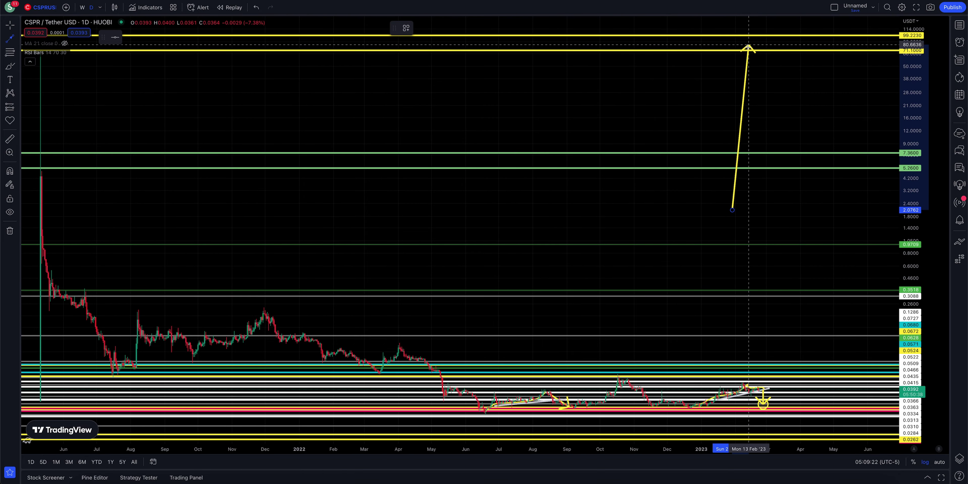
{"action": "key", "text": "Escape"}
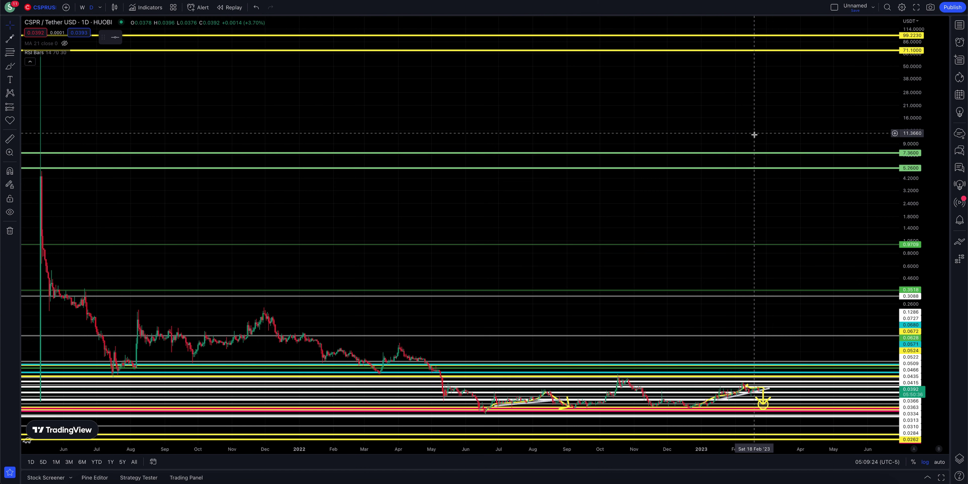
Reset the price scale to automatic and compare the mid-2022 rally and decline with the current rally and its trendline
{"action": "scroll", "coordinate": [756, 249], "scroll_direction": "right", "scroll_amount": 3}
{"action": "scroll", "coordinate": [757, 249], "scroll_direction": "up", "scroll_amount": 3}
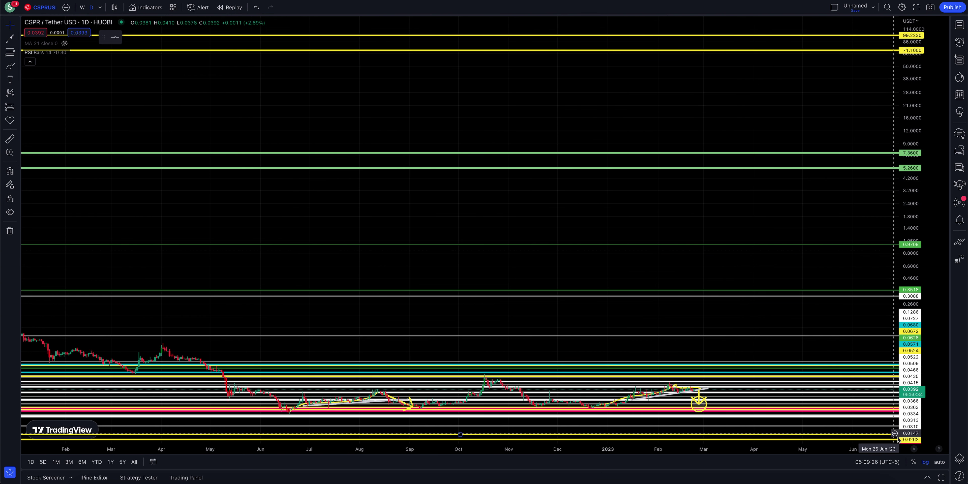
{"action": "double_click", "coordinate": [919, 275]}
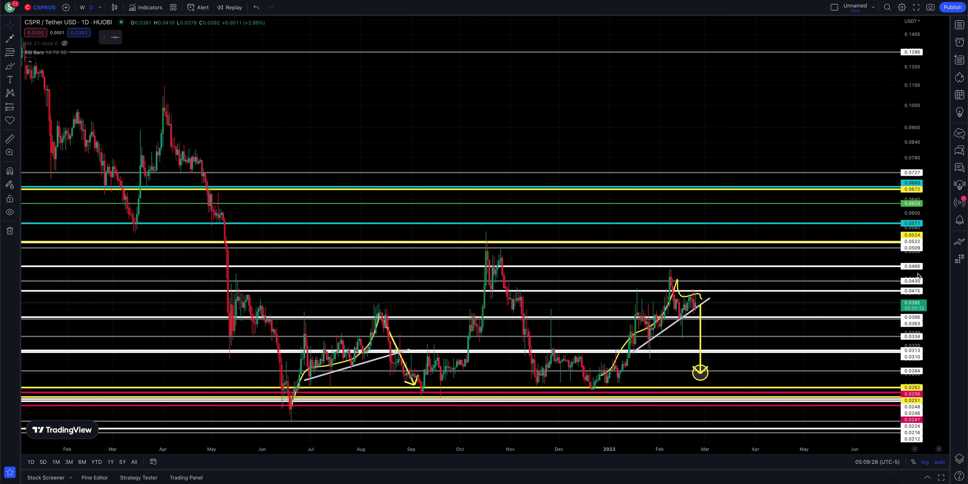
{"action": "scroll", "coordinate": [804, 323], "scroll_direction": "up", "scroll_amount": 1}
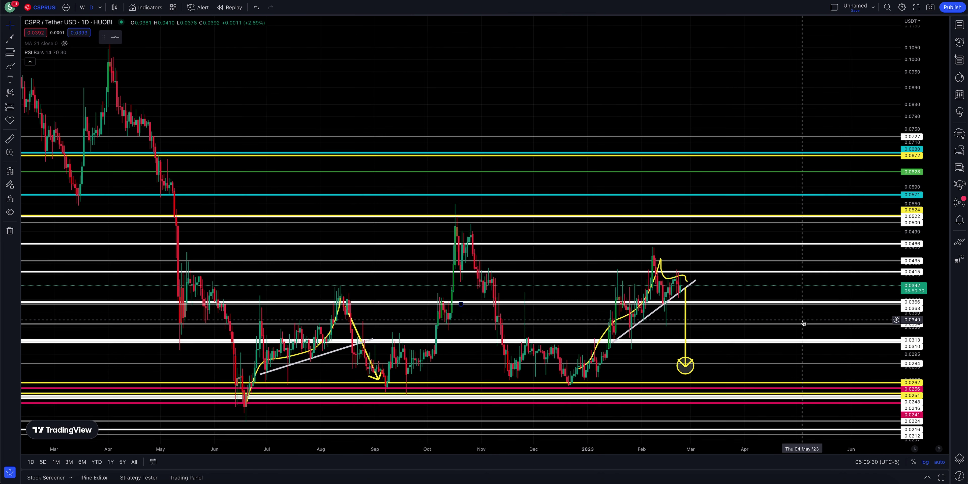
{"action": "scroll", "coordinate": [753, 319], "scroll_direction": "up", "scroll_amount": 1}
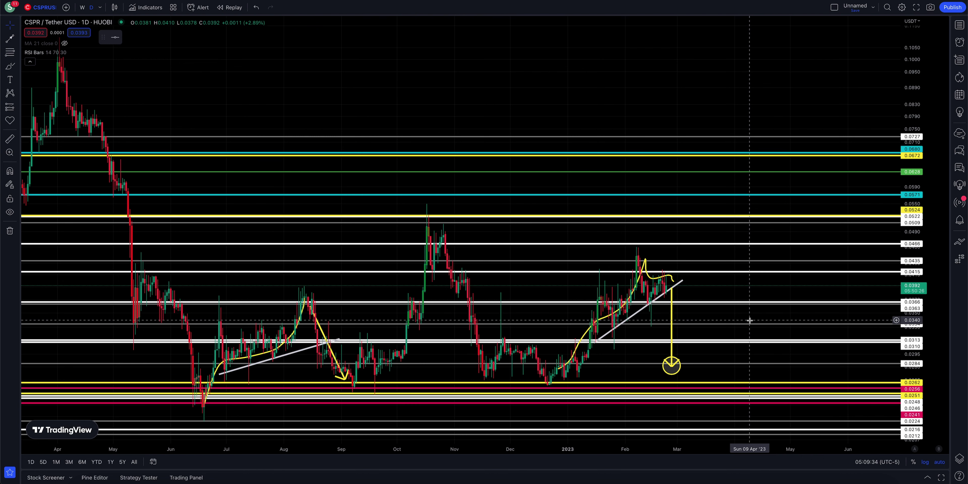
{"action": "left_click_drag", "start_coordinate": [753, 319], "coordinate": [796, 315]}
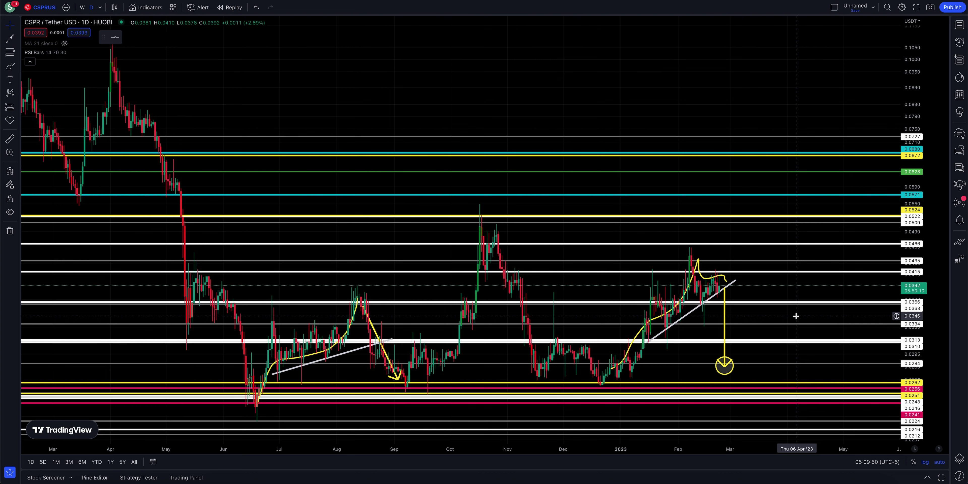
{"action": "left_click_drag", "start_coordinate": [797, 316], "coordinate": [750, 315]}
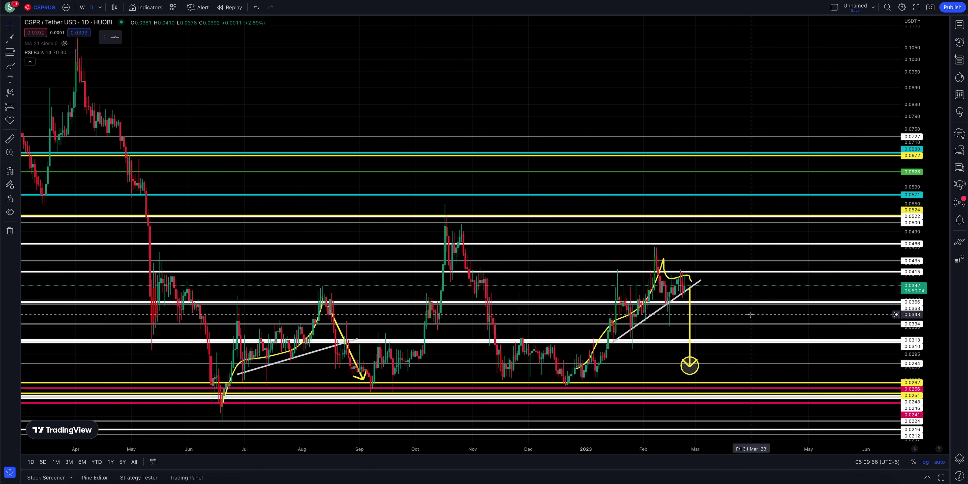
Switch to the AZERO/USDT chart and return to CSPR/USDT from the watchlist, leaving the watchlist closed
{"action": "key", "text": "space"}
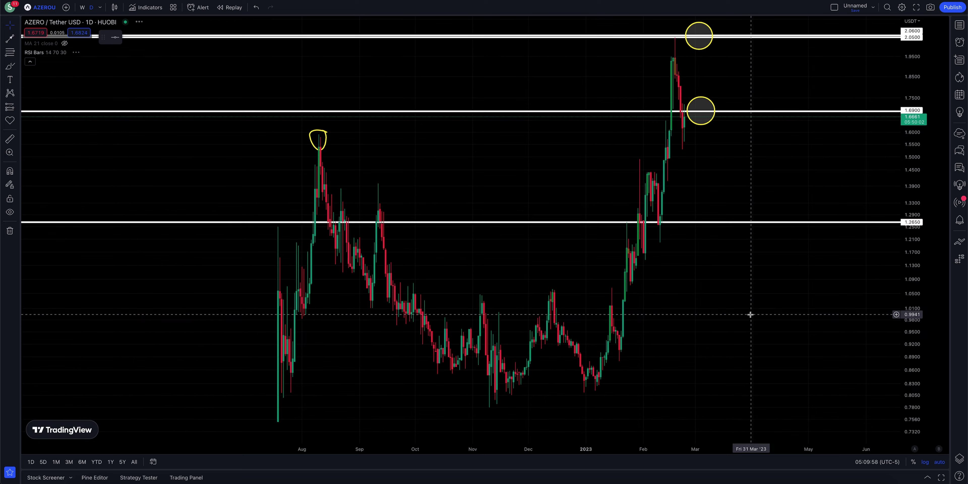
{"action": "left_click", "coordinate": [958, 25]}
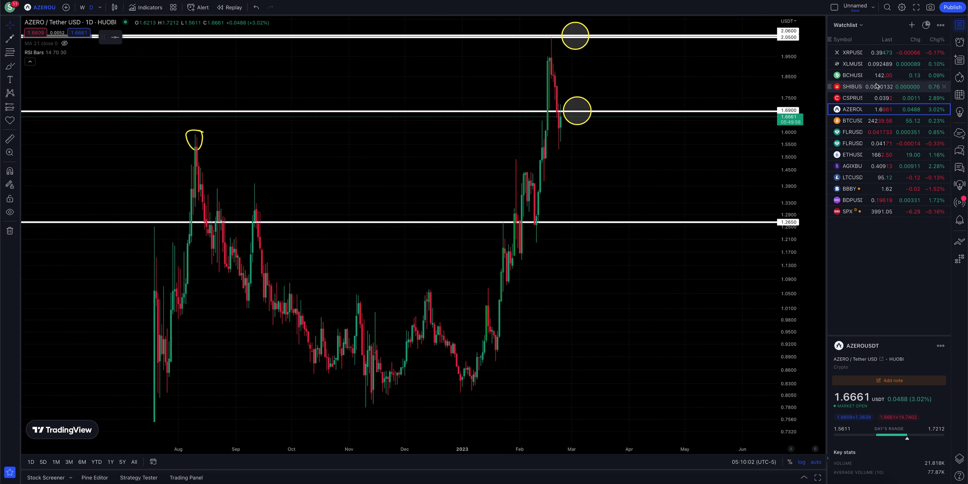
{"action": "left_click", "coordinate": [852, 98]}
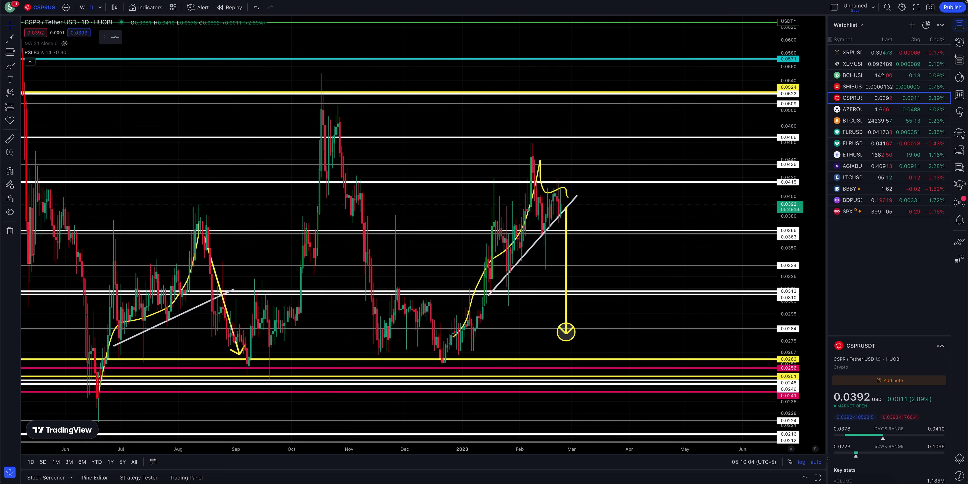
{"action": "left_click", "coordinate": [960, 25]}
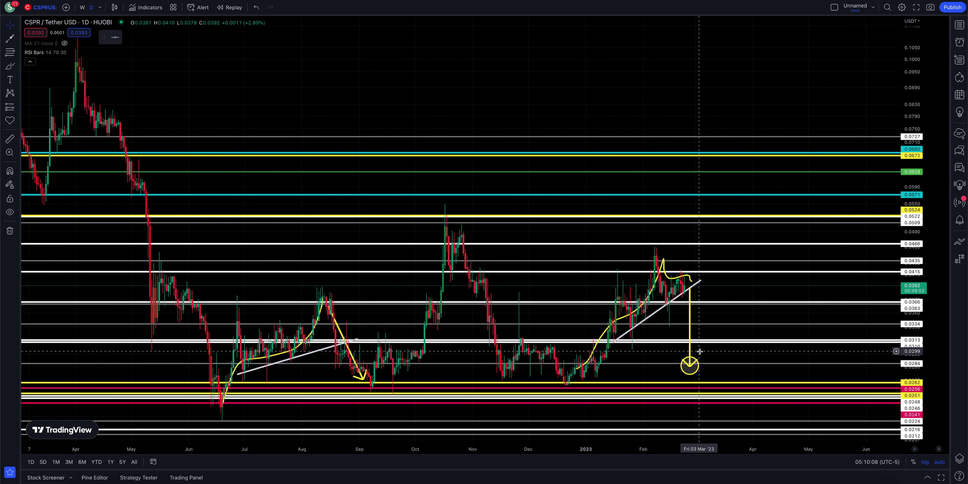
Examine the current rally's rising trendline and the projected drop to the circled target at the 0.0284 level
{"action": "scroll", "coordinate": [700, 351], "scroll_direction": "up", "scroll_amount": 2}
{"action": "scroll", "coordinate": [700, 351], "scroll_direction": "up", "scroll_amount": 1}
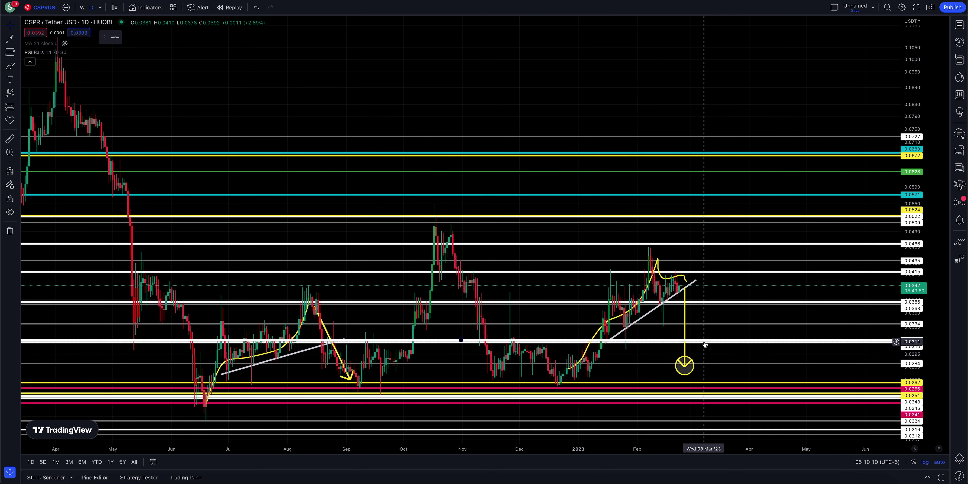
{"action": "scroll", "coordinate": [706, 345], "scroll_direction": "up", "scroll_amount": 1}
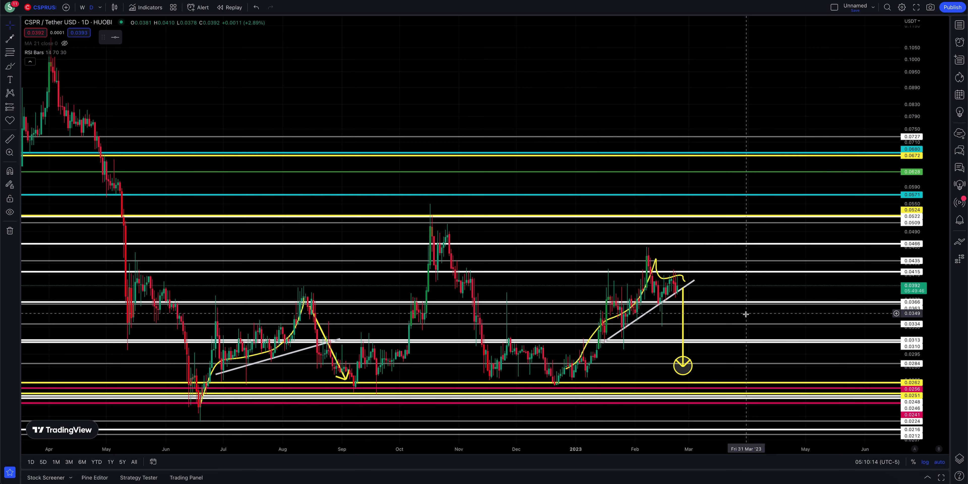
{"action": "scroll", "coordinate": [745, 313], "scroll_direction": "up", "scroll_amount": 1}
{"action": "scroll", "coordinate": [821, 236], "scroll_direction": "down", "scroll_amount": 1}
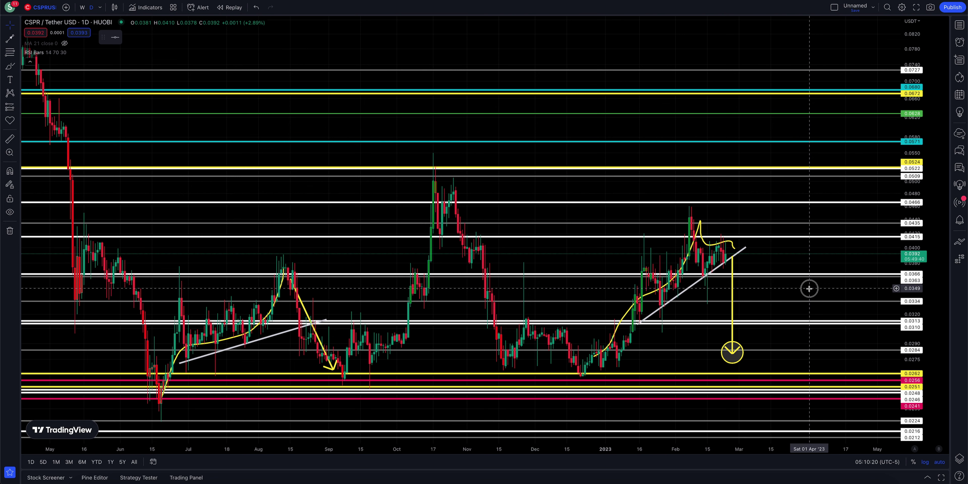
{"action": "scroll", "coordinate": [809, 287], "scroll_direction": "right", "scroll_amount": 1}
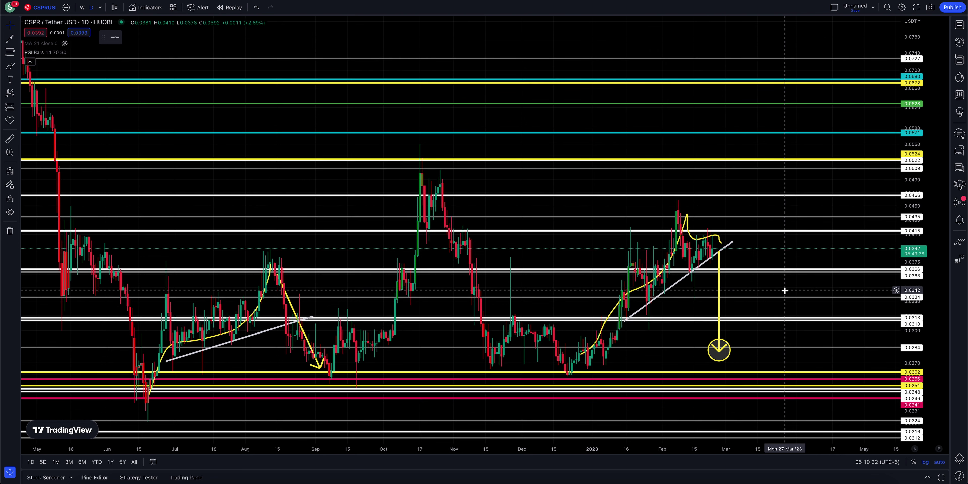